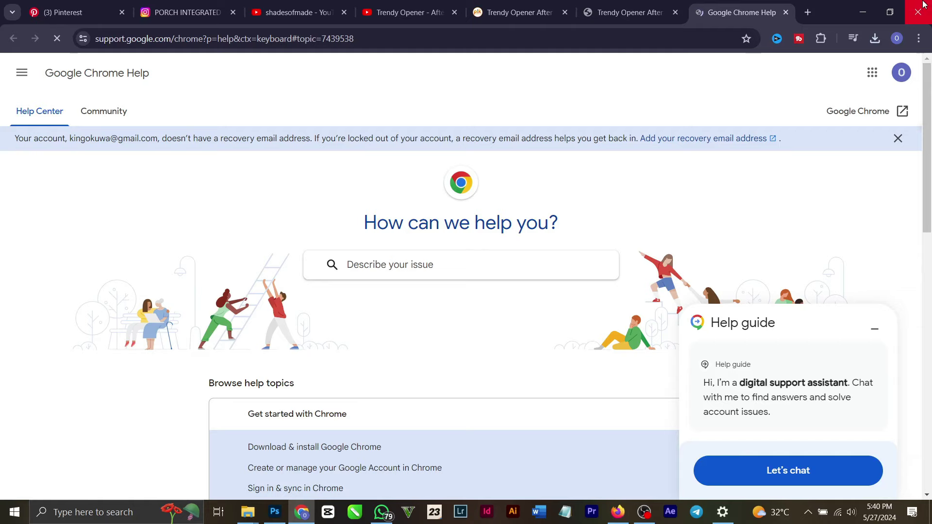
# Close the Chrome Help tab to get back to the shadesofmade channel's Videos list.
pyautogui.click(786, 12)
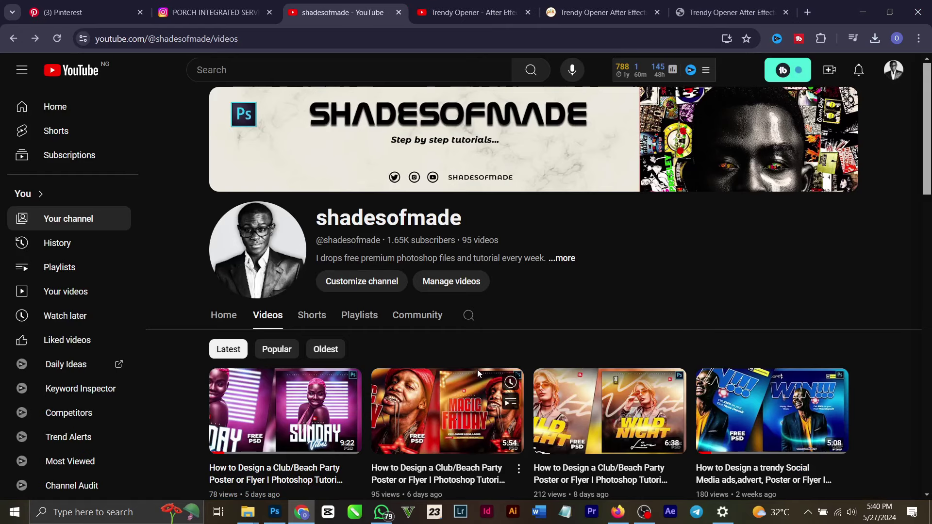
pyautogui.moveTo(477, 369)
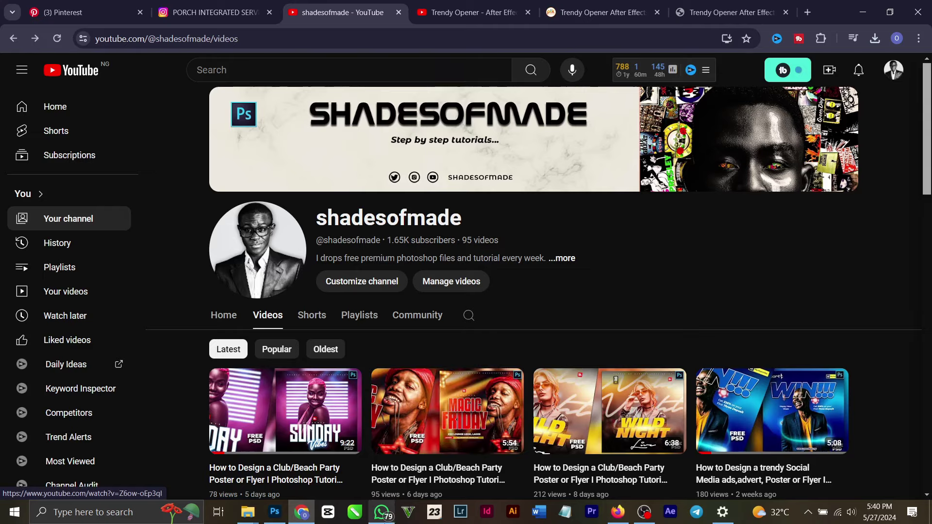
pyautogui.click(279, 514)
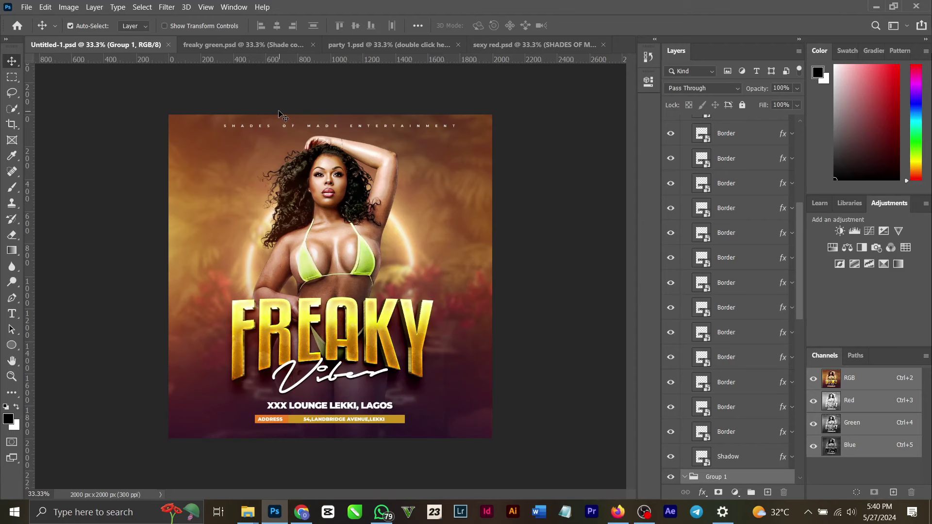
pyautogui.click(213, 44)
pyautogui.click(426, 49)
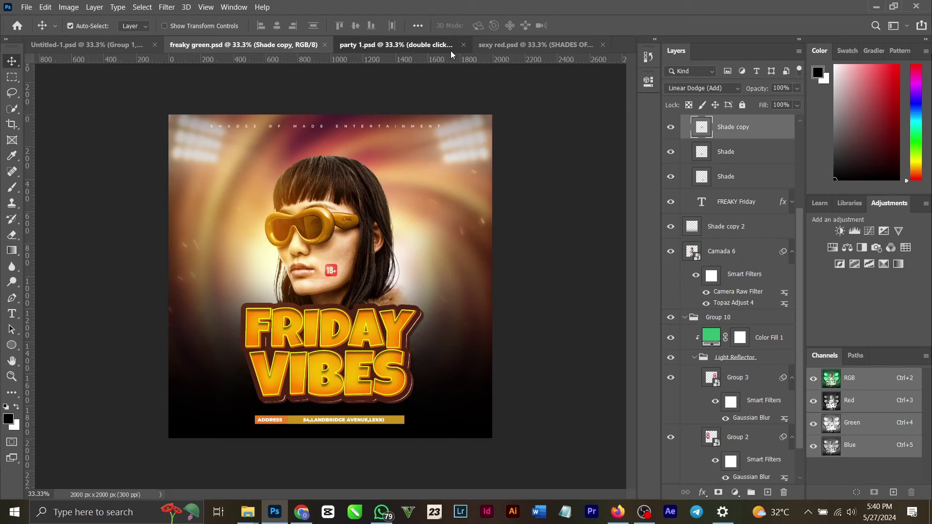
pyautogui.click(498, 46)
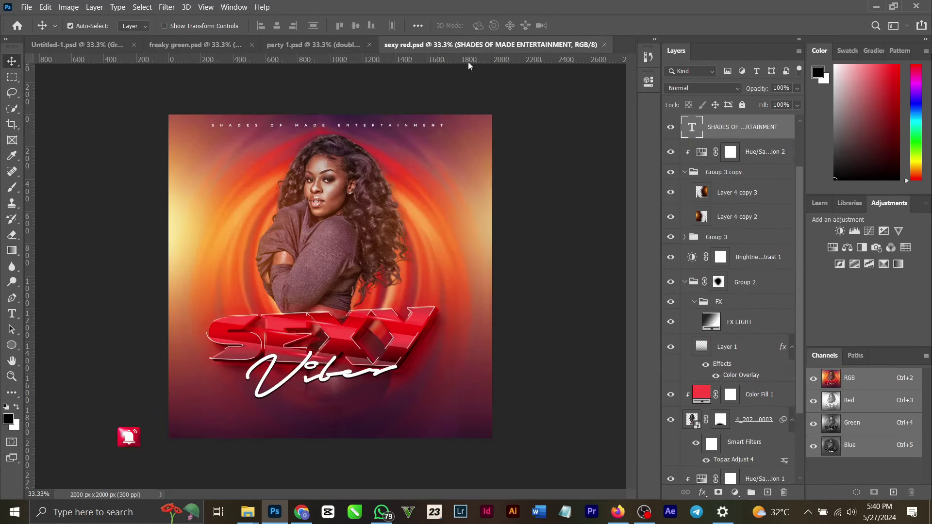
pyautogui.click(95, 40)
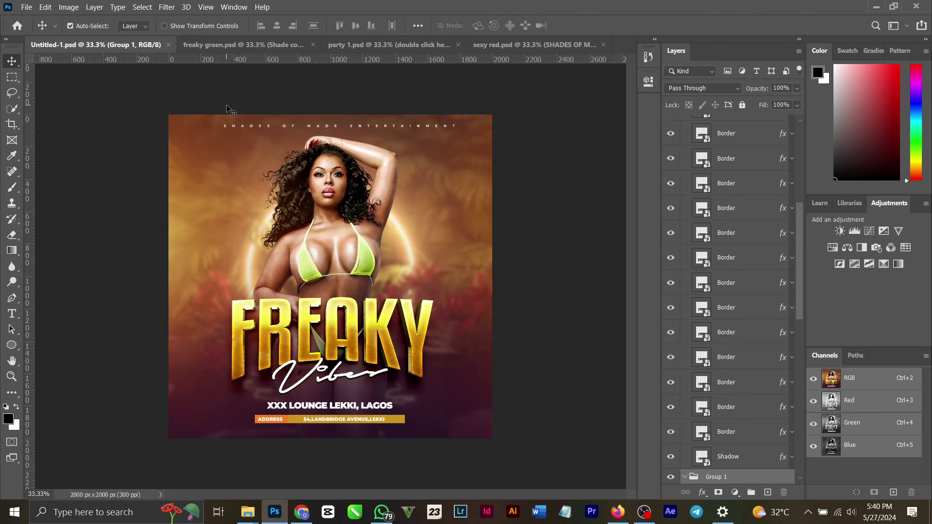
pyautogui.click(302, 516)
pyautogui.scroll(-5, 380, 335)
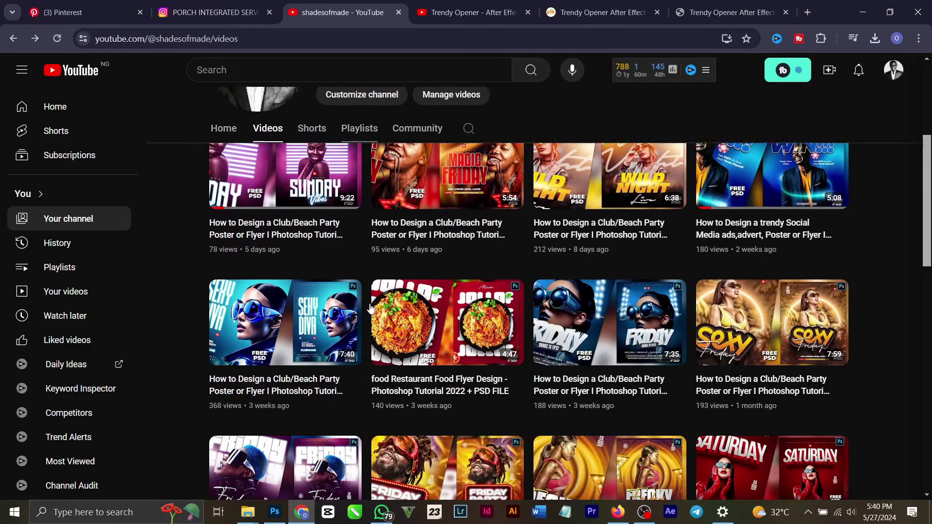
pyautogui.scroll(-1, 370, 306)
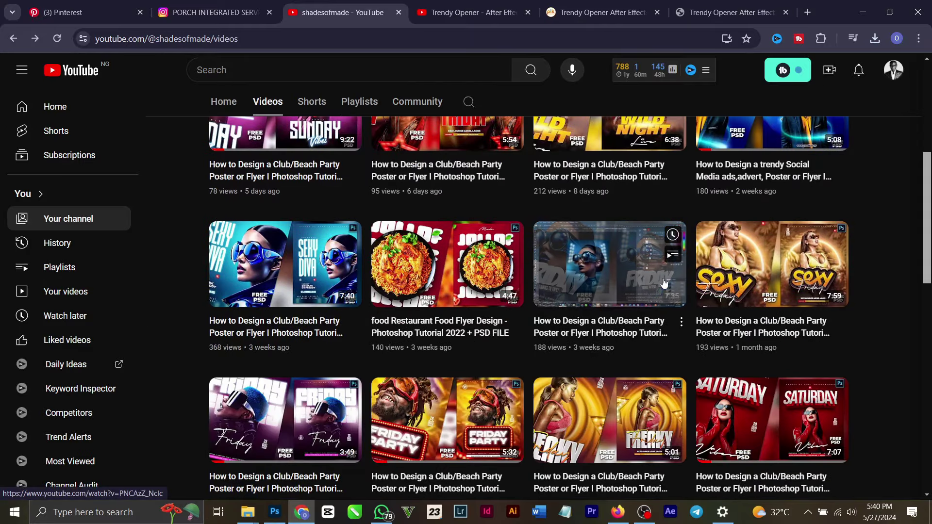
pyautogui.scroll(-4, 664, 283)
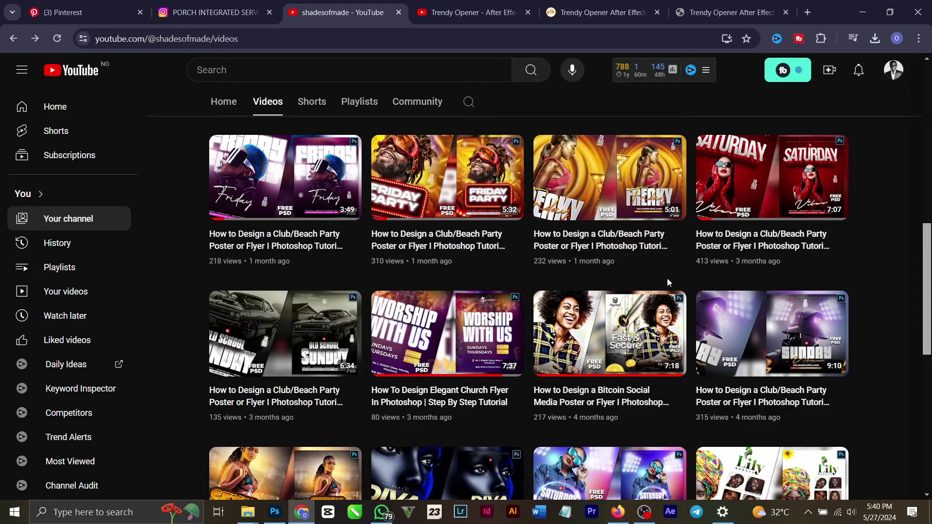
pyautogui.scroll(-3, 835, 146)
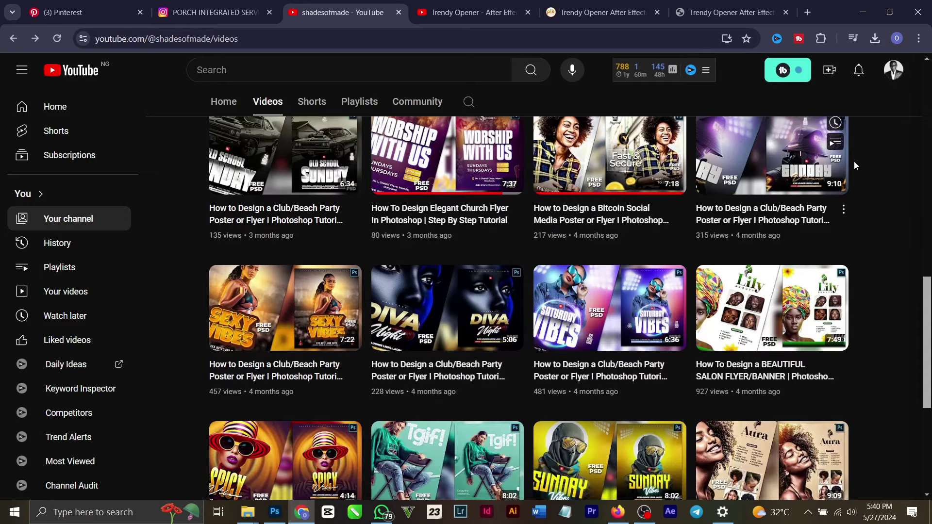
pyautogui.scroll(12, 856, 166)
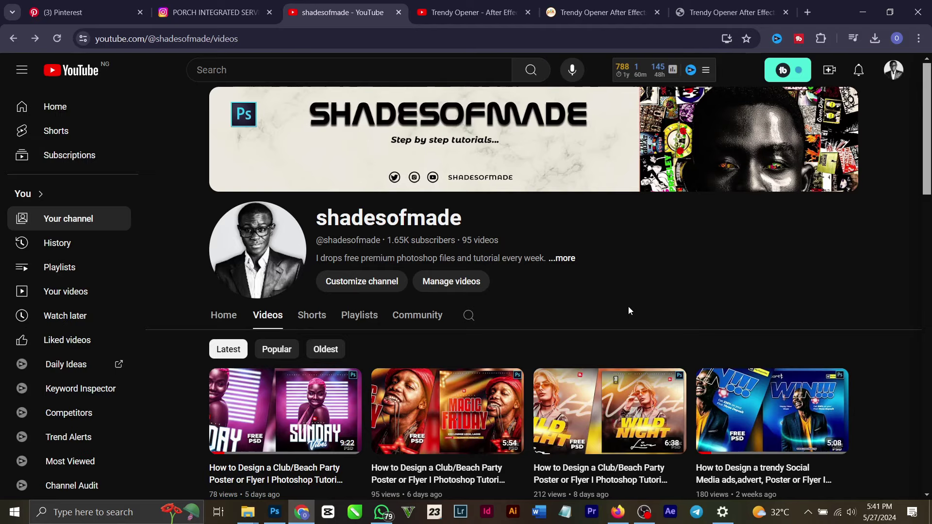
pyautogui.scroll(-9, 629, 307)
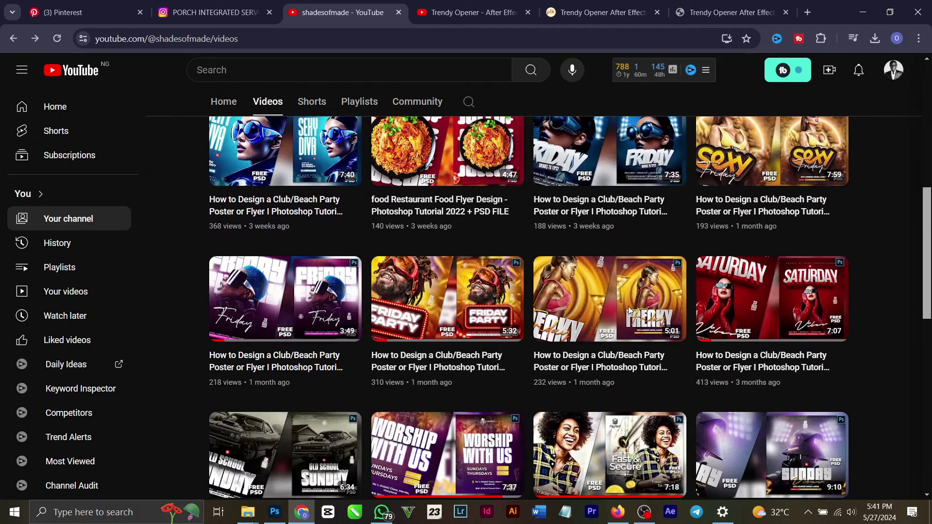
pyautogui.moveTo(630, 311)
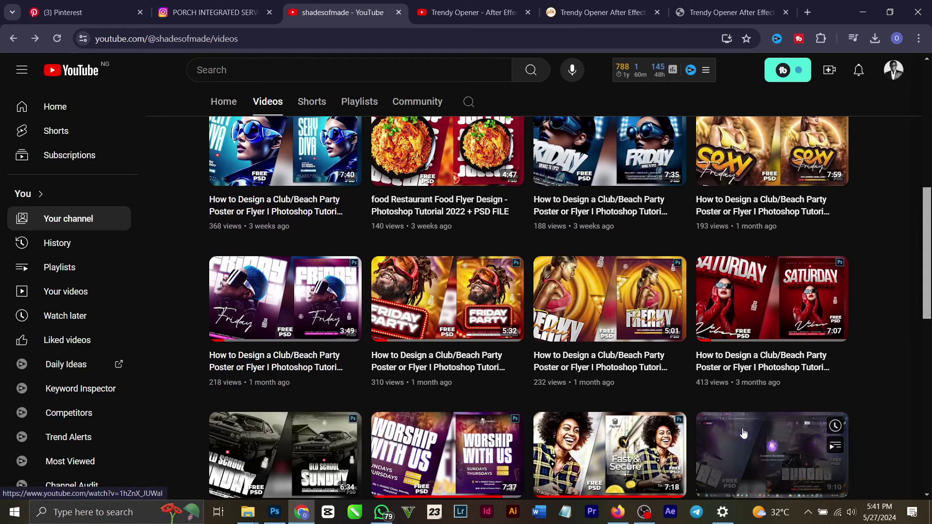
pyautogui.moveTo(495, 216)
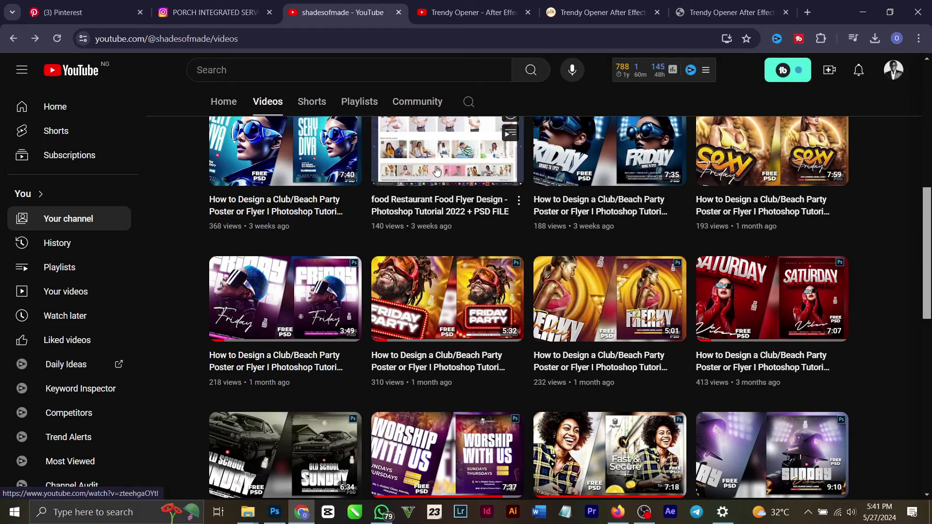
pyautogui.scroll(10, 496, 214)
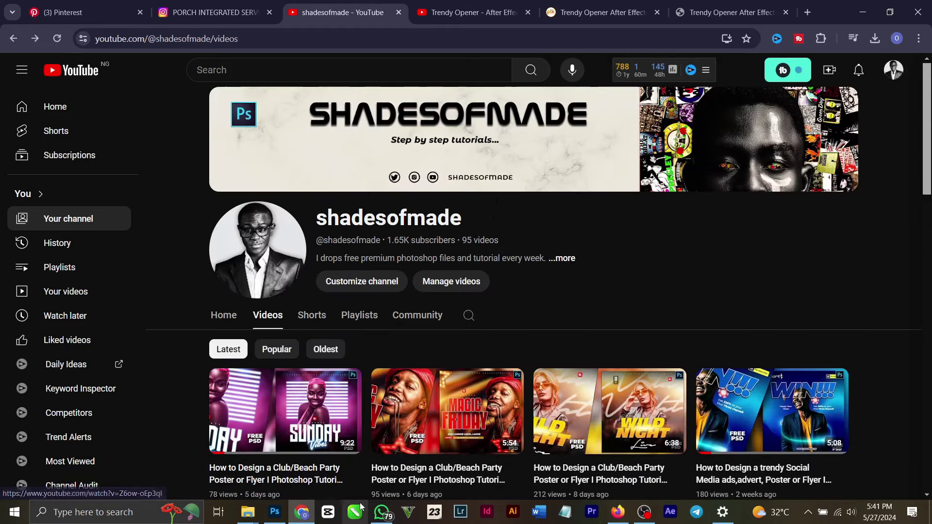
pyautogui.click(275, 515)
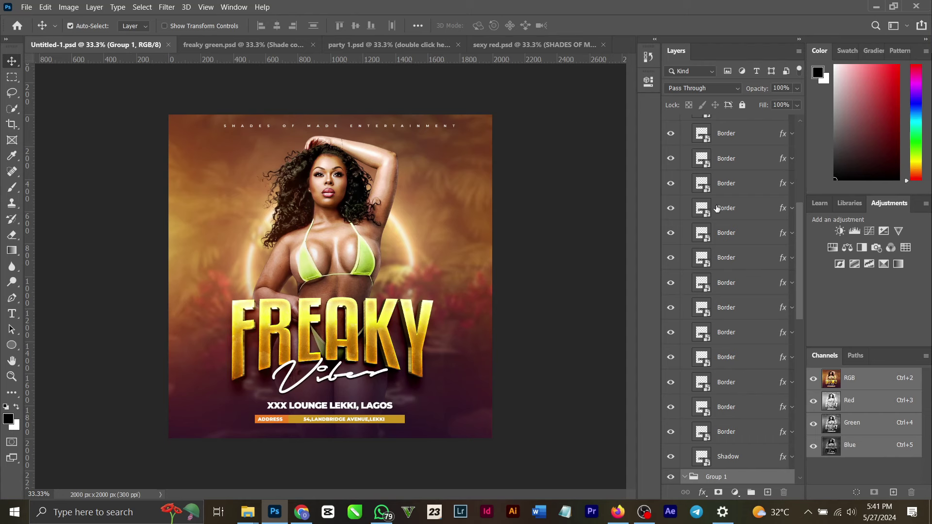
# Collapse the texts group in the Freaky Vibes flyer's Layers panel.
pyautogui.scroll(10, 717, 208)
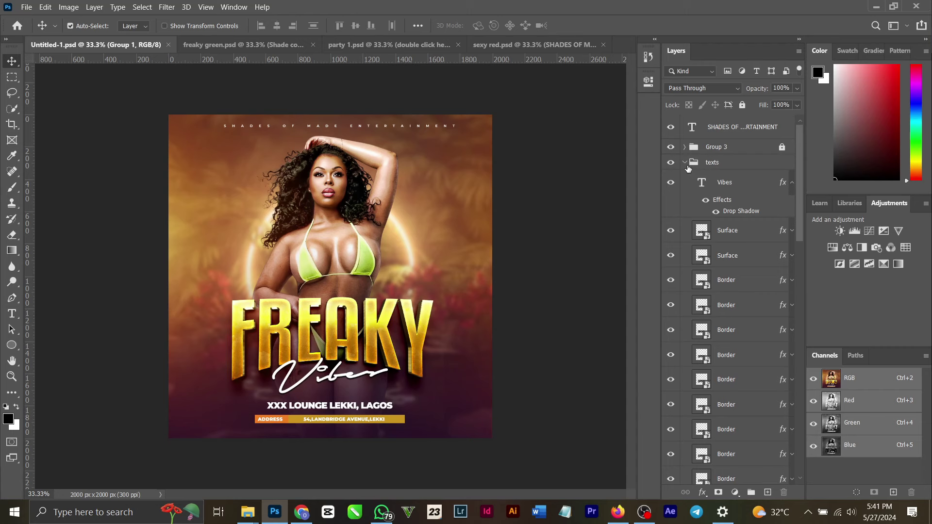
pyautogui.click(686, 164)
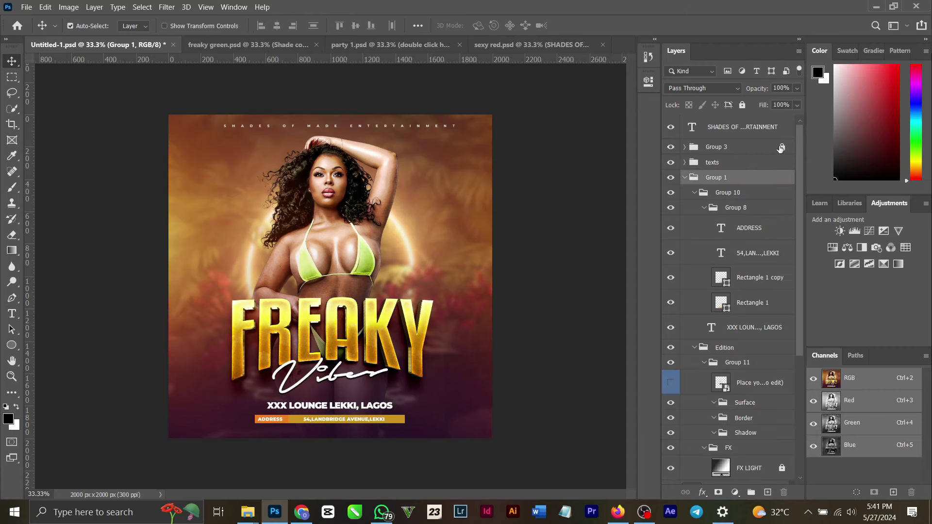
pyautogui.scroll(-8, 779, 209)
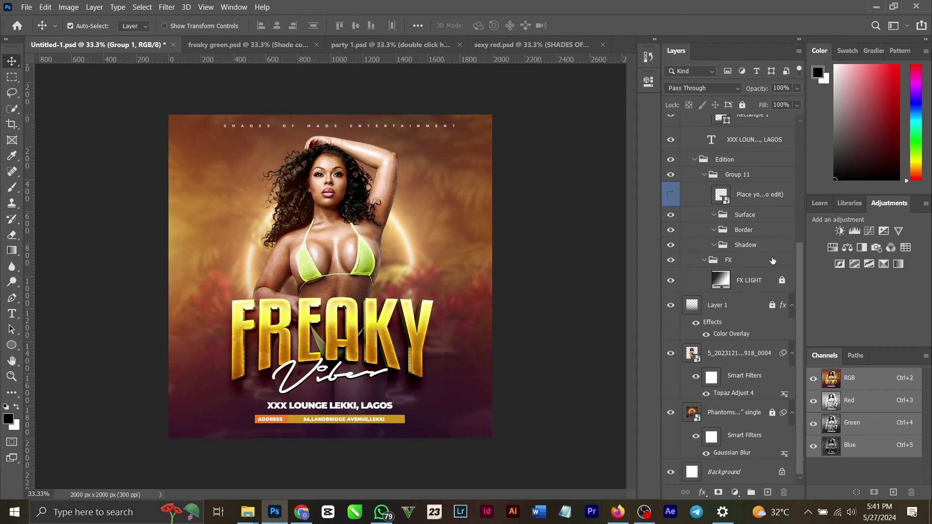
# Unlock the blurred Phantoms layer, turn off Auto-Select, and open a 2000 × 2000 px new document.
pyautogui.click(773, 413)
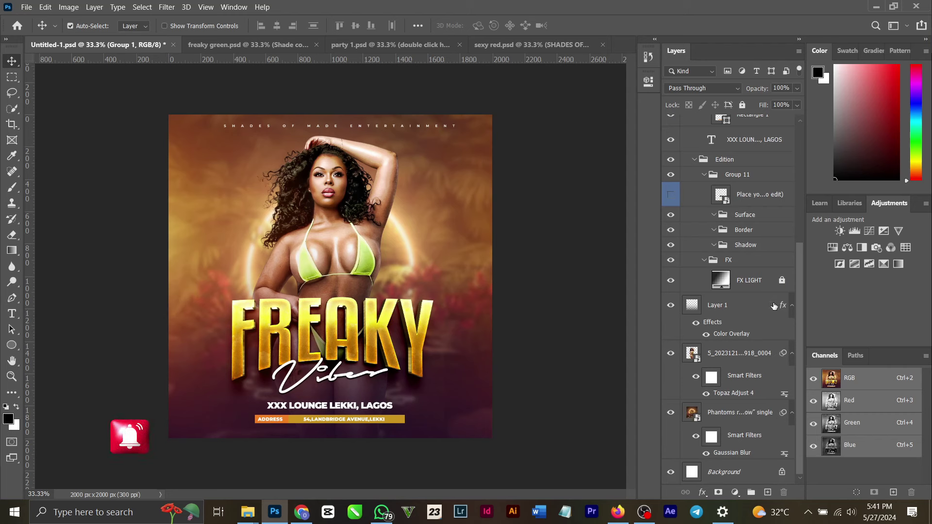
pyautogui.press('ctrl')
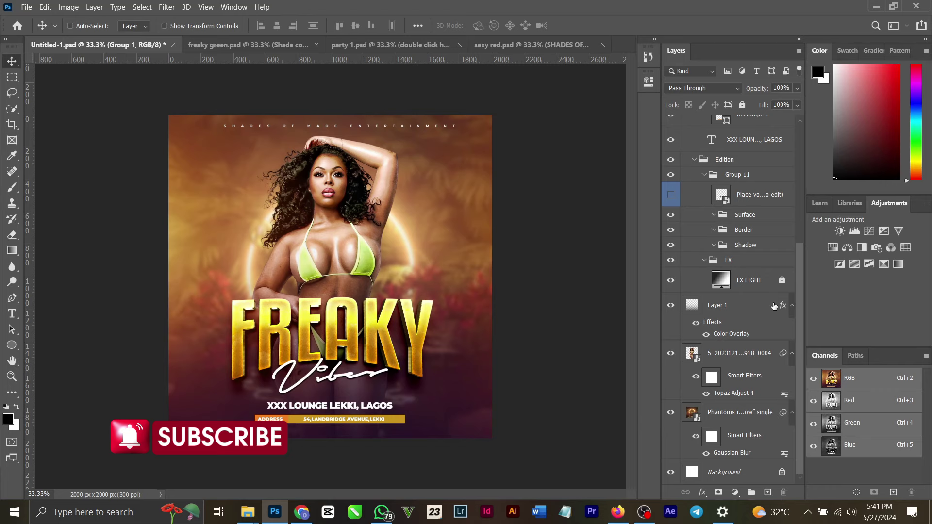
pyautogui.hotkey('ctrl', 'n')
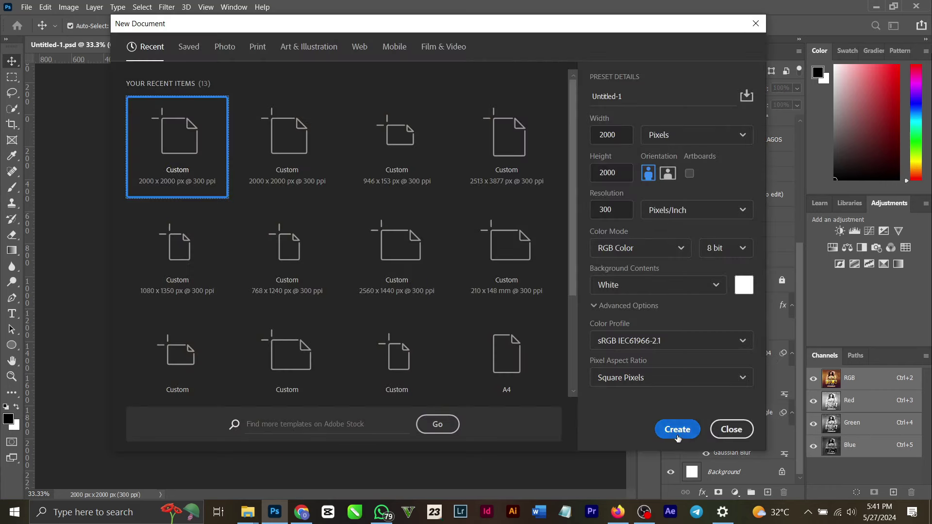
# Create the 2000 × 2000 px canvas and drag the blurred Phantoms layer into it from the flyer.
pyautogui.click(678, 435)
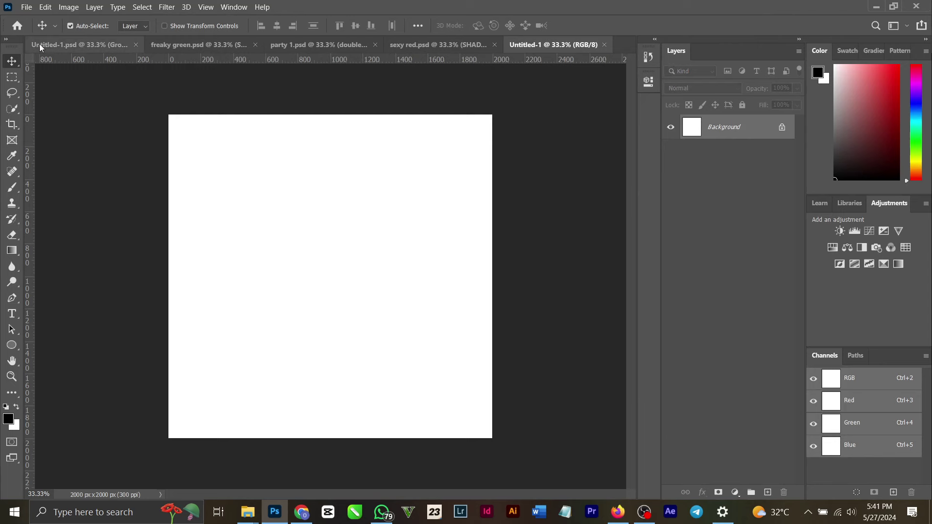
pyautogui.click(39, 44)
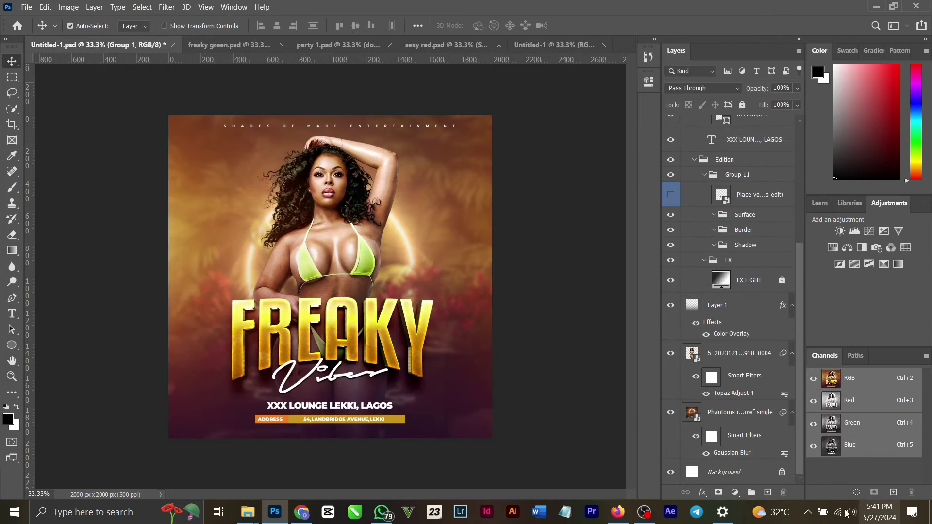
pyautogui.click(738, 420)
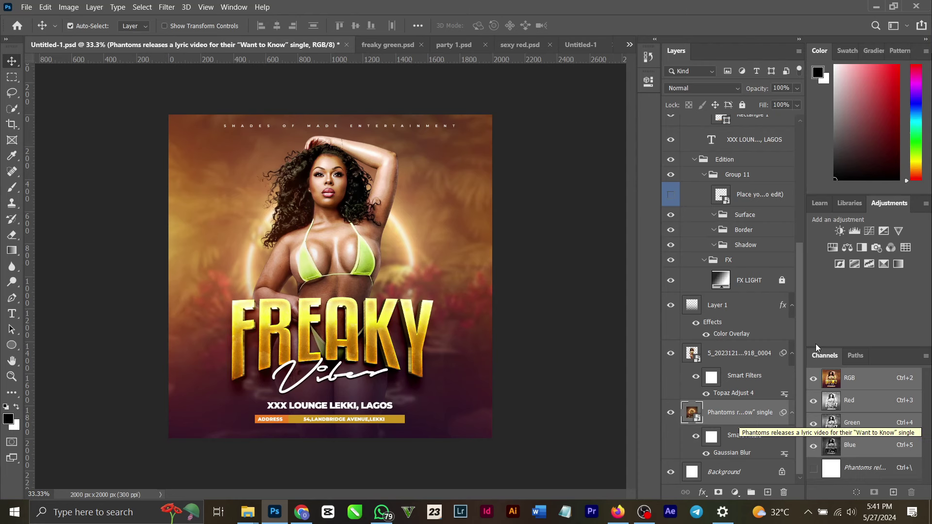
pyautogui.click(586, 45)
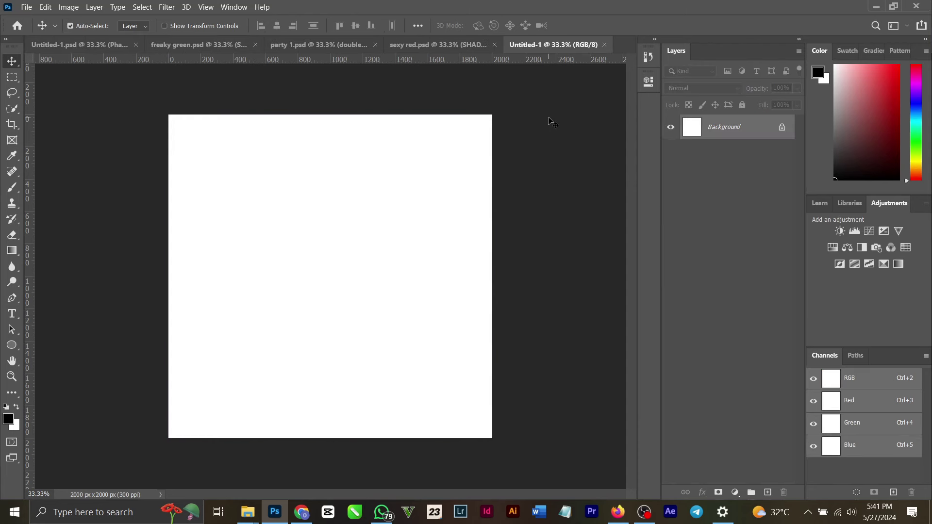
pyautogui.moveTo(553, 122); pyautogui.dragTo(549, 122)
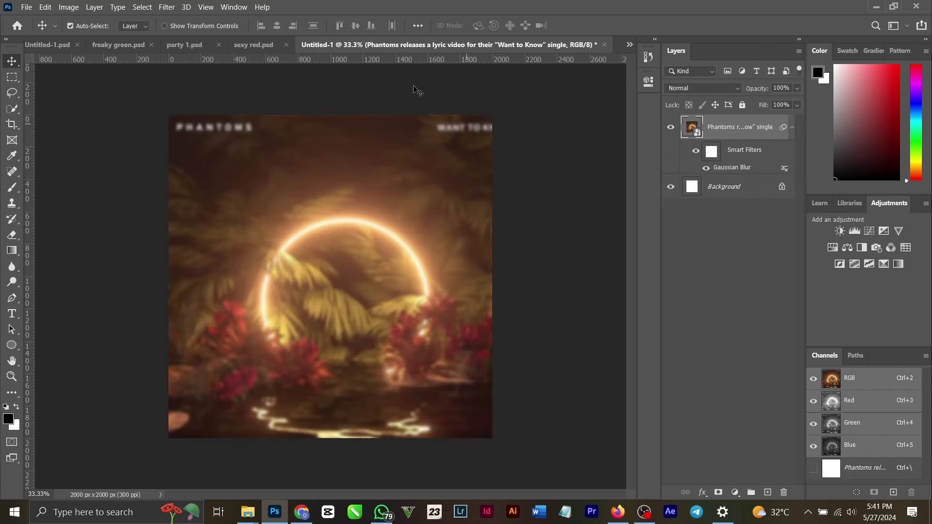
# Toggle the Gaussian Blur smart filter and review its settings without changing them.
pyautogui.click(706, 168)
pyautogui.click(168, 9)
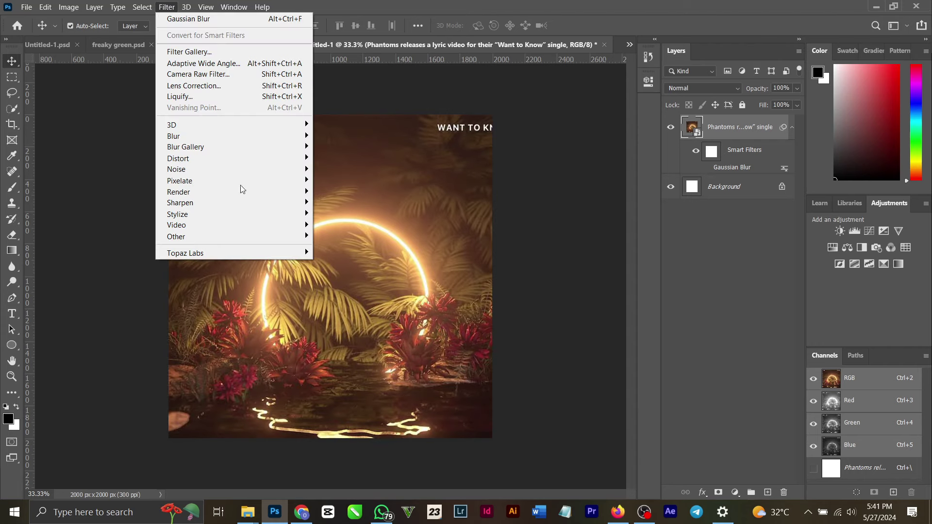
pyautogui.moveTo(270, 142)
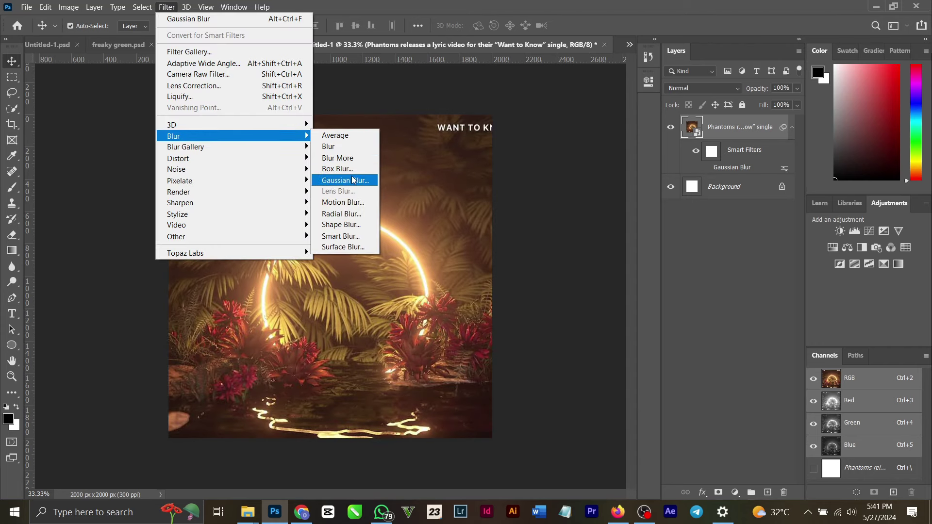
pyautogui.click(345, 180)
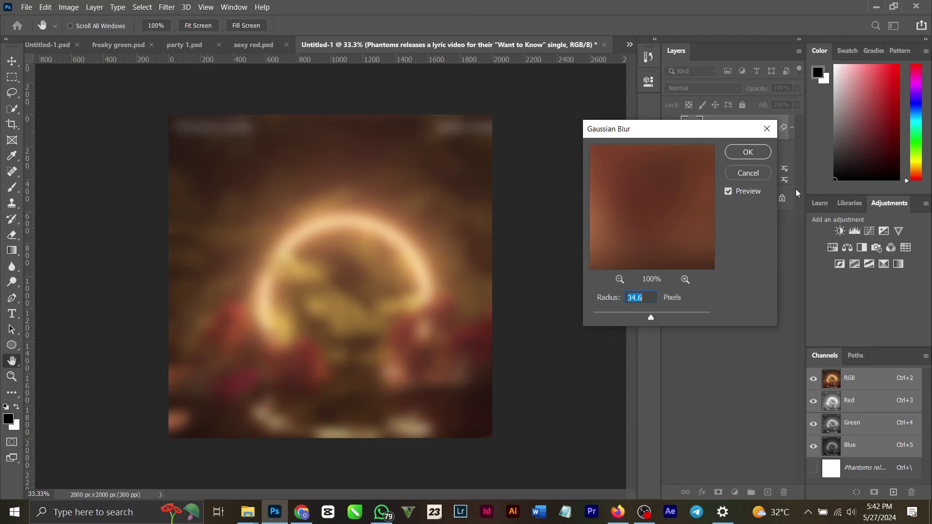
pyautogui.click(763, 179)
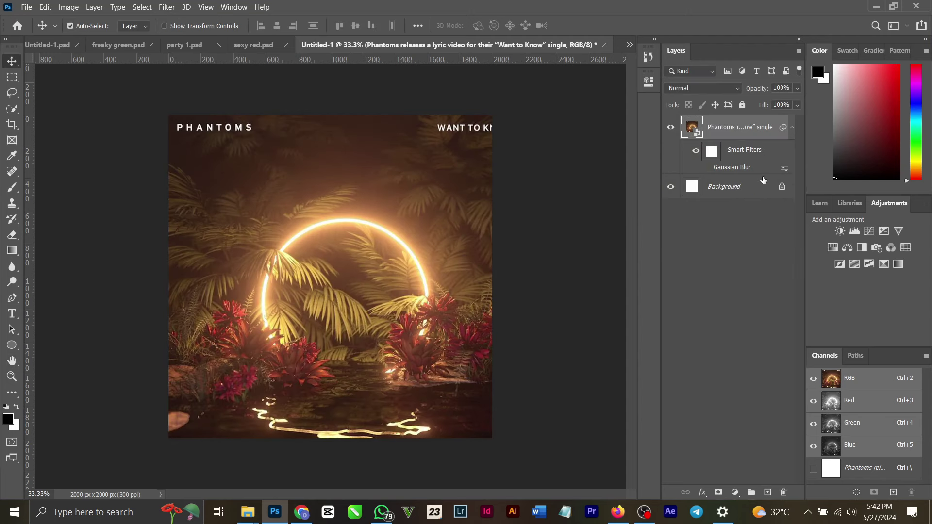
# Shift the blurred jungle background slightly left, then return to the Freaky Vibes flyer.
pyautogui.press('ctrl')
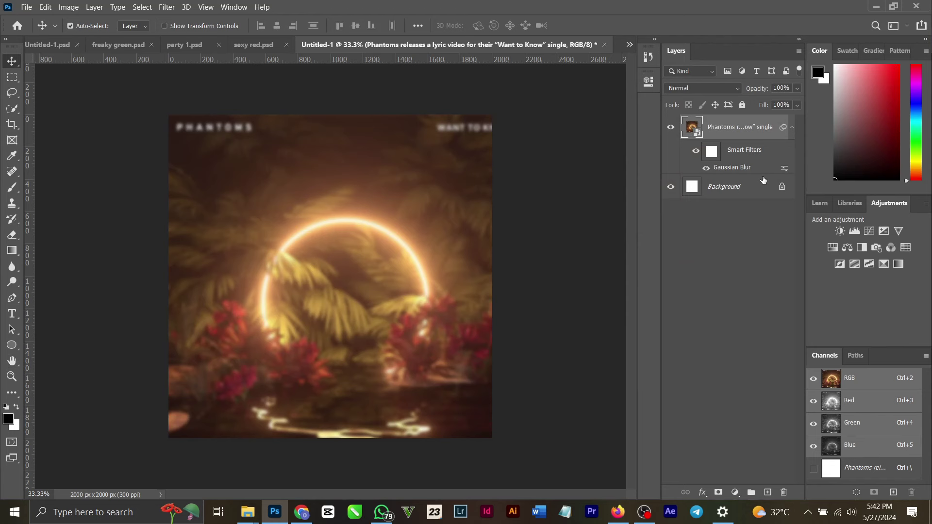
pyautogui.moveTo(347, 320); pyautogui.dragTo(328, 305)
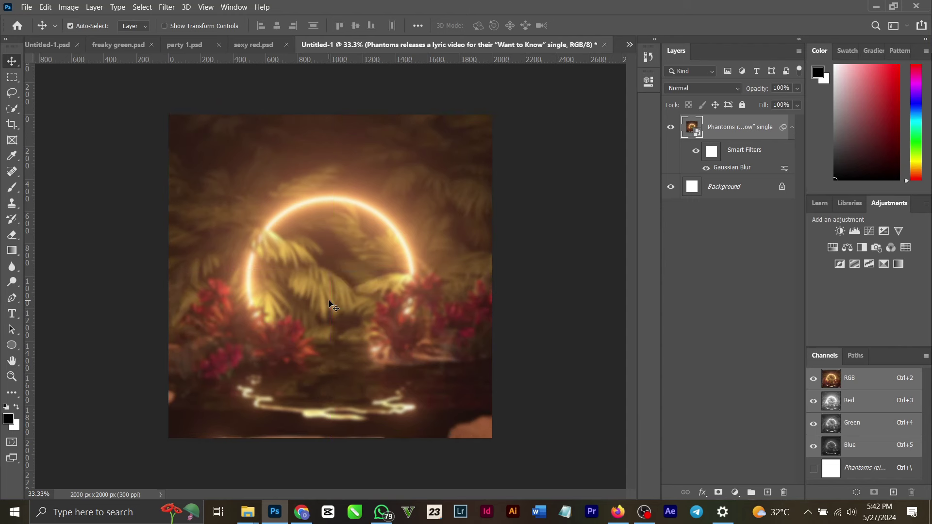
pyautogui.click(54, 46)
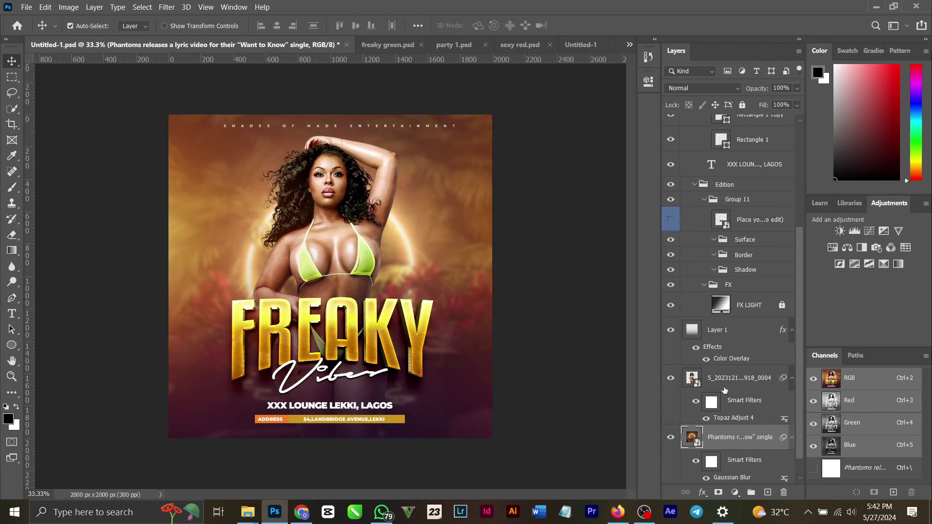
# Bring the model cutout layer into the square document and lower it over the ring.
pyautogui.click(733, 382)
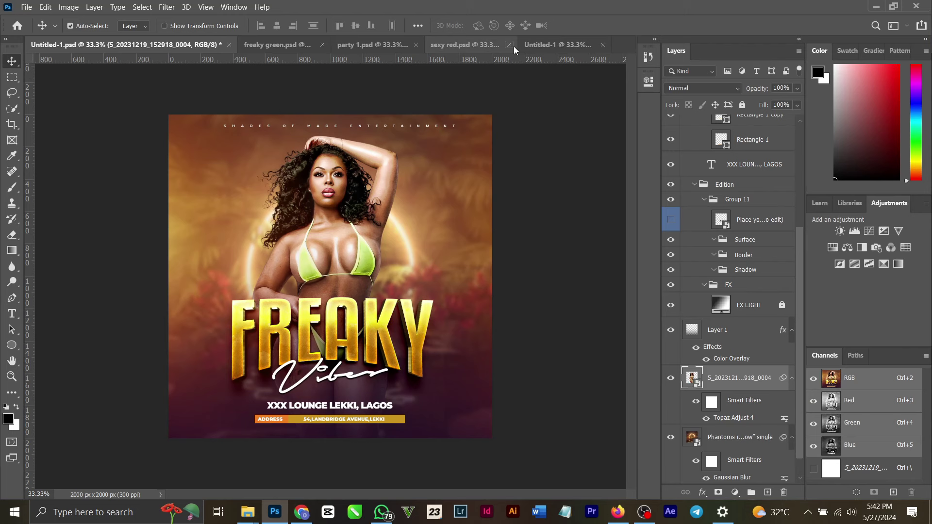
pyautogui.click(546, 48)
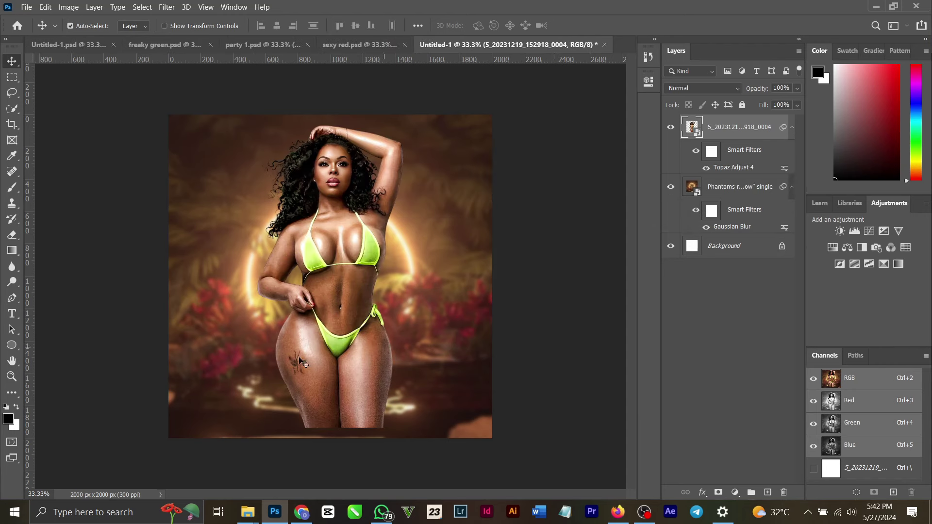
pyautogui.moveTo(351, 253); pyautogui.dragTo(348, 276)
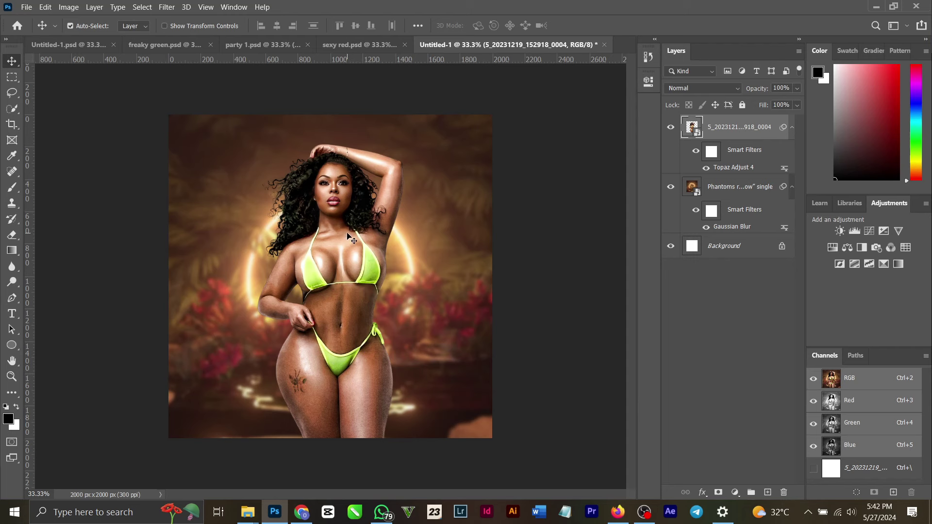
# Lower the model slightly and compare it with Topaz Adjust 4 off and on.
pyautogui.moveTo(347, 234)
pyautogui.mouseDown()
pyautogui.moveTo(348, 243)
pyautogui.moveTo(345, 232)
pyautogui.mouseUp()
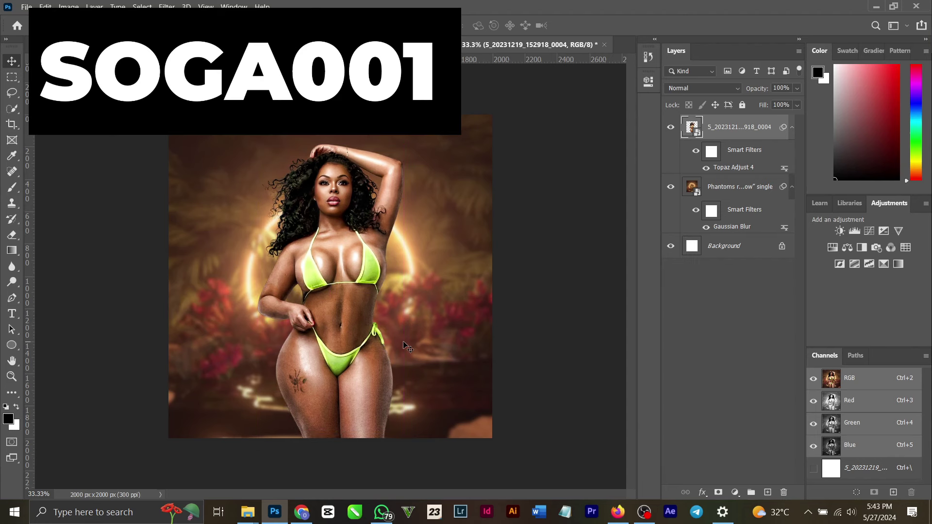
pyautogui.click(707, 168)
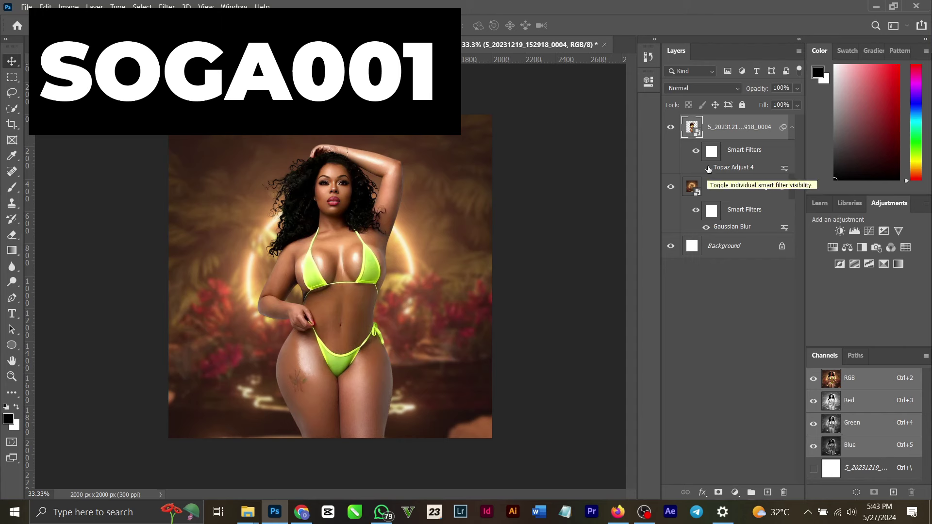
pyautogui.click(707, 168)
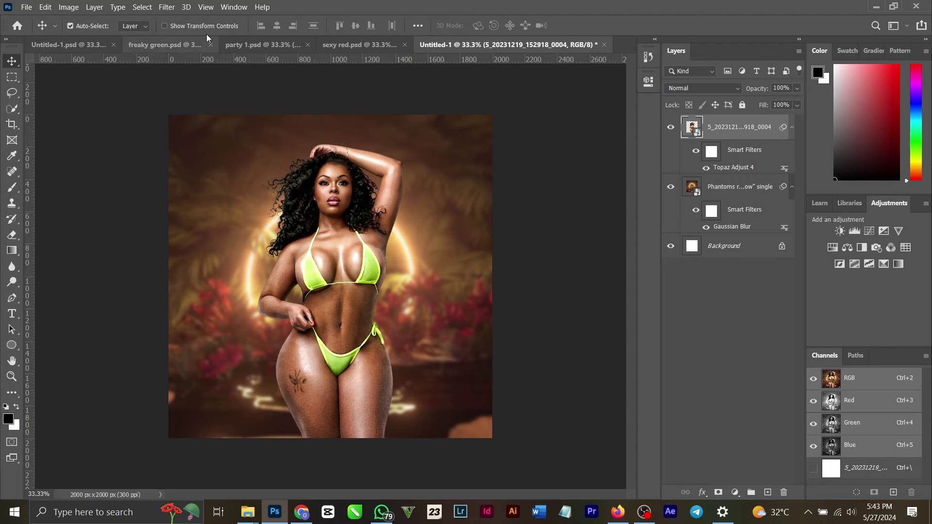
pyautogui.click(171, 8)
pyautogui.moveTo(291, 253)
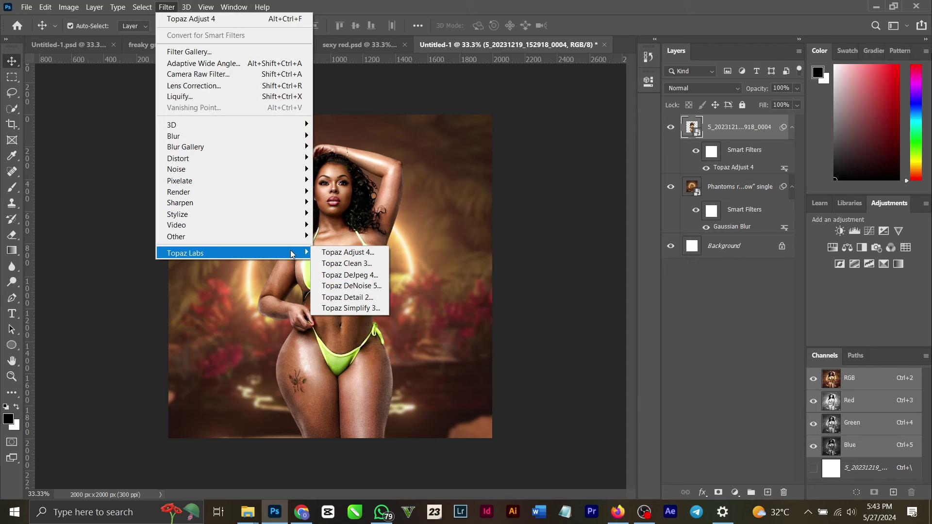
pyautogui.click(533, 197)
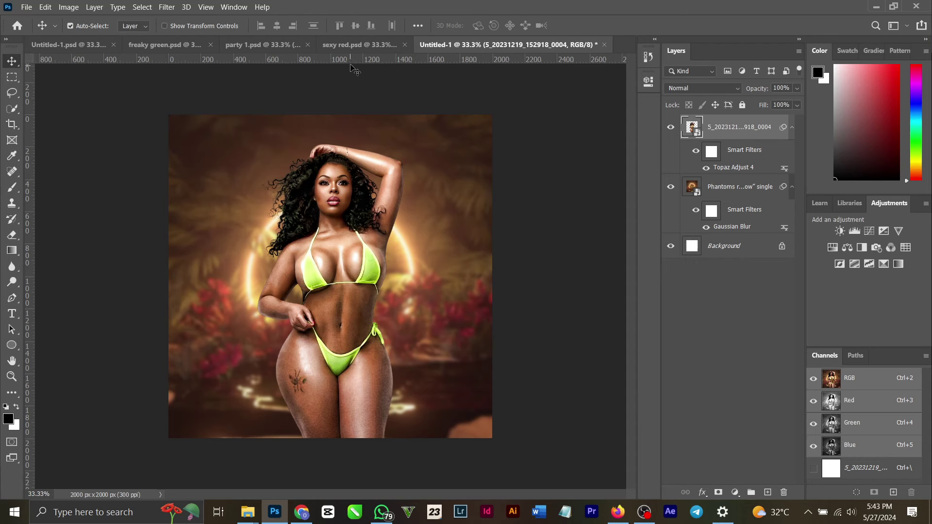
# Check the reference flyers' colour overlay layer, then add an empty Layer 1 above the model.
pyautogui.click(355, 45)
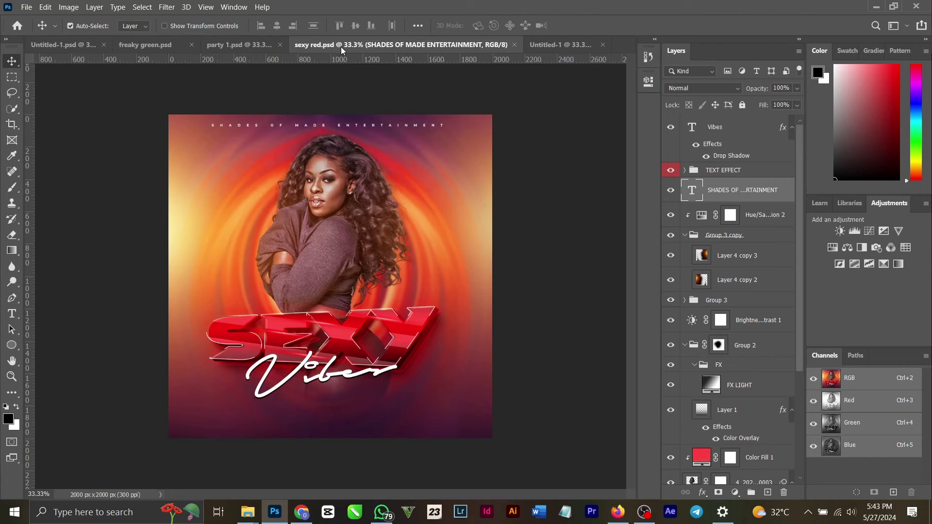
pyautogui.click(62, 46)
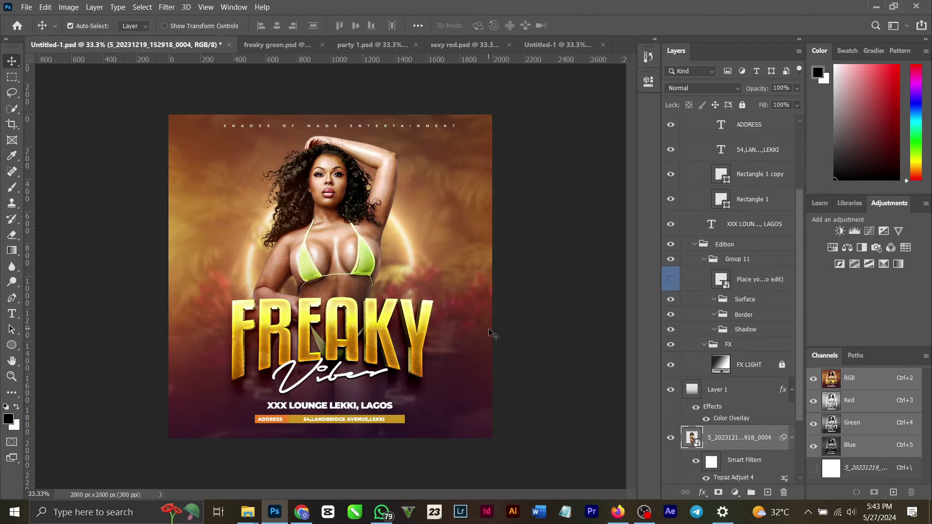
pyautogui.click(741, 394)
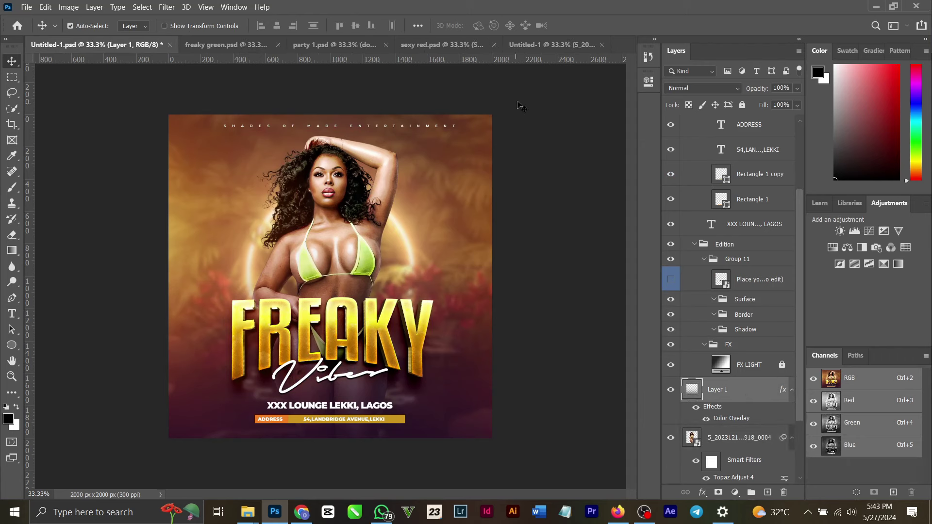
pyautogui.click(553, 45)
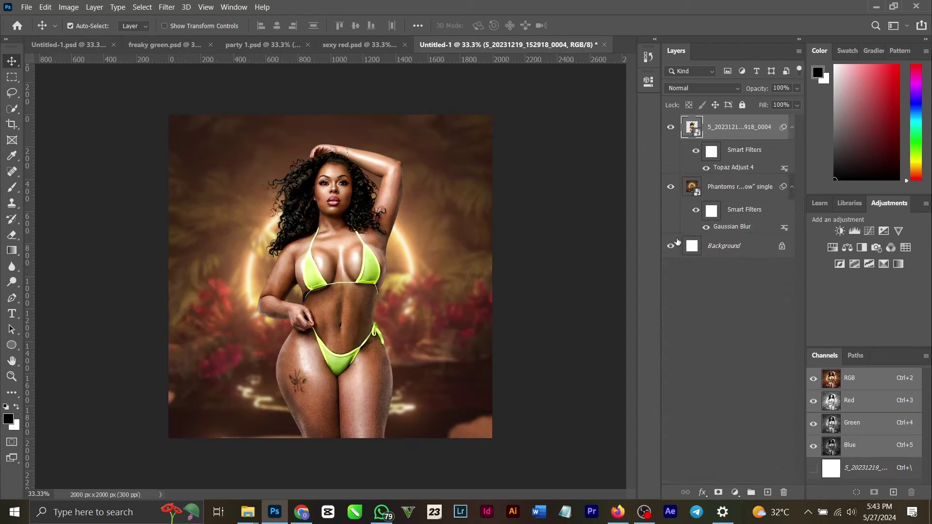
pyautogui.click(769, 492)
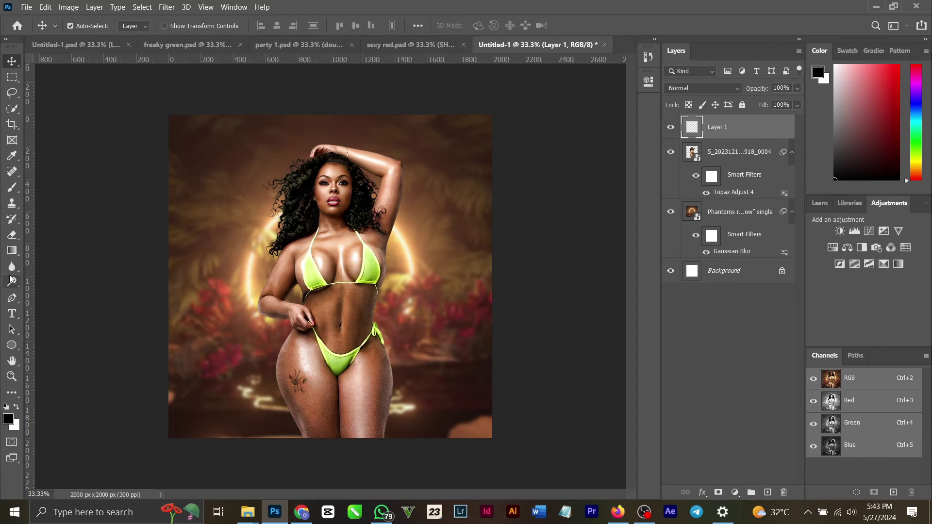
# Draw a dark brown gradient fading up from the bottom of the image.
pyautogui.click(13, 251)
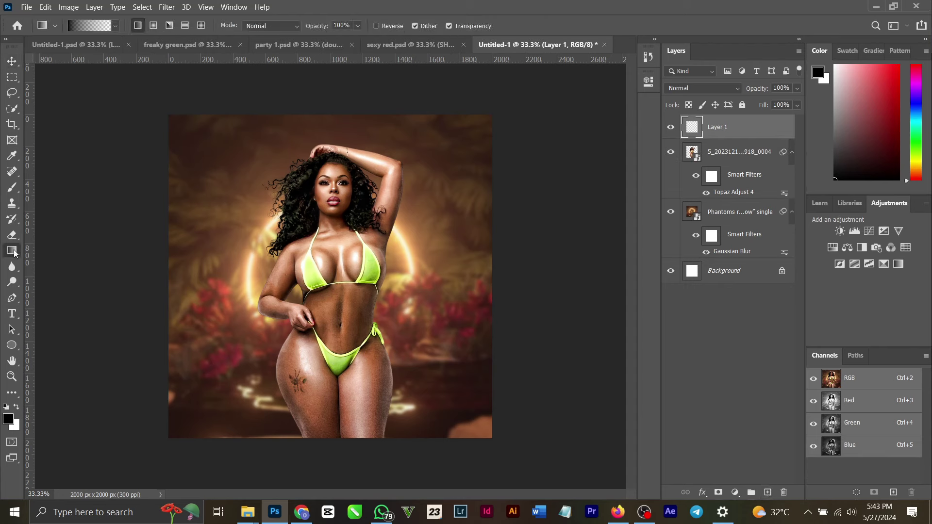
pyautogui.click(8, 419)
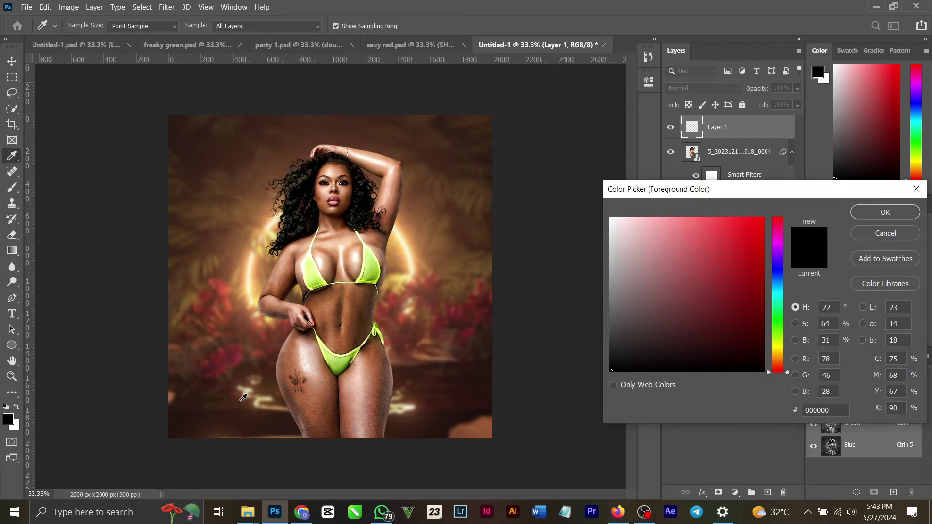
pyautogui.click(239, 390)
pyautogui.click(886, 212)
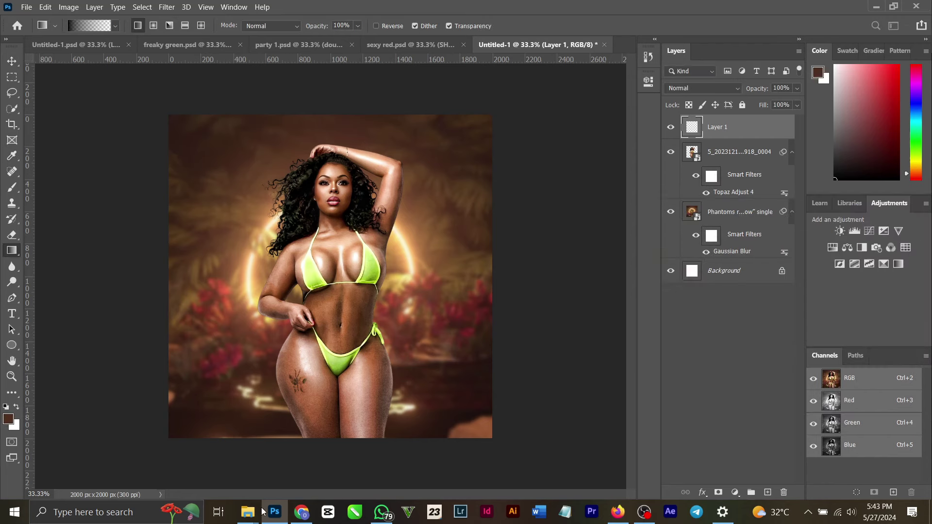
pyautogui.moveTo(318, 460); pyautogui.dragTo(329, 253)
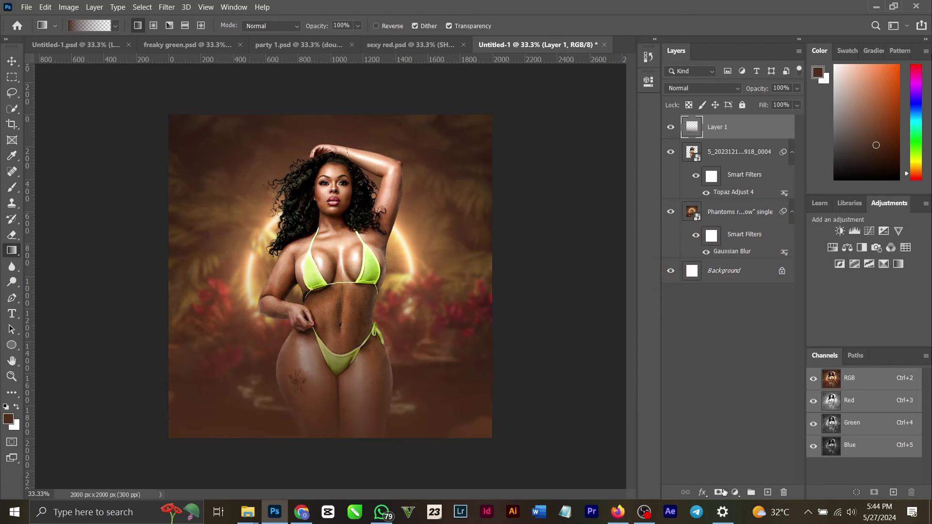
# Add a Color Overlay style and sample the bikini's yellow-green and background browns.
pyautogui.click(703, 492)
pyautogui.click(727, 445)
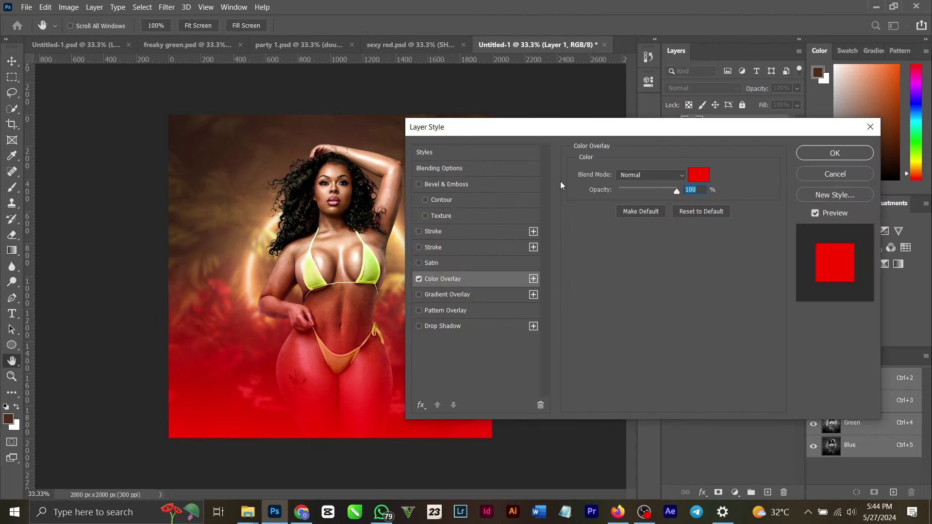
pyautogui.click(698, 175)
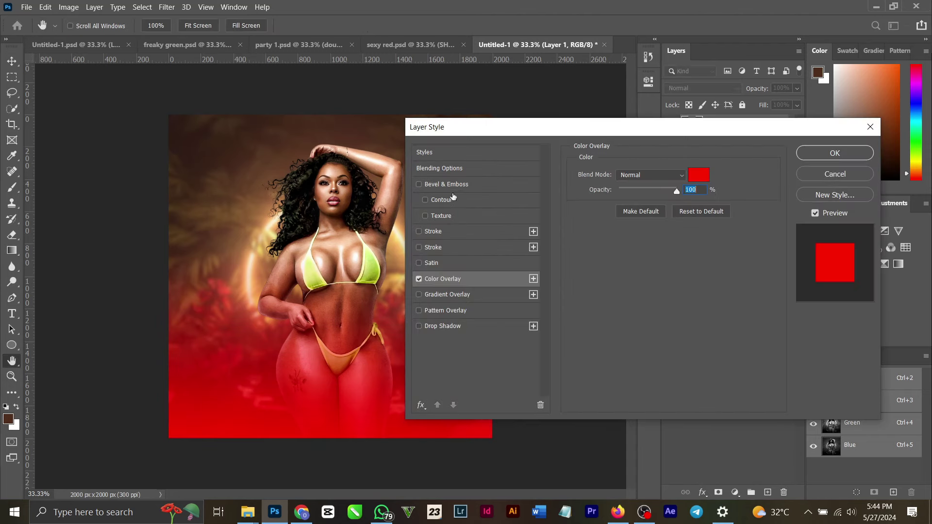
pyautogui.click(377, 262)
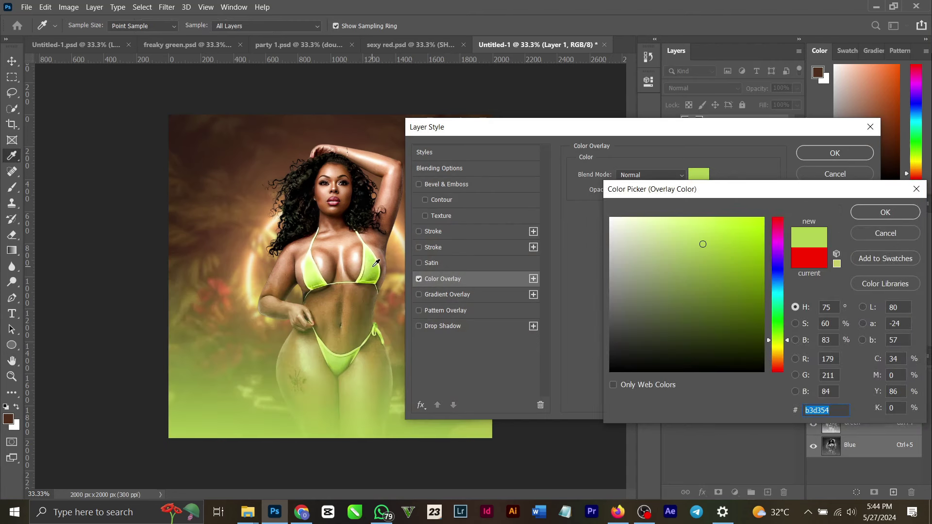
pyautogui.click(255, 208)
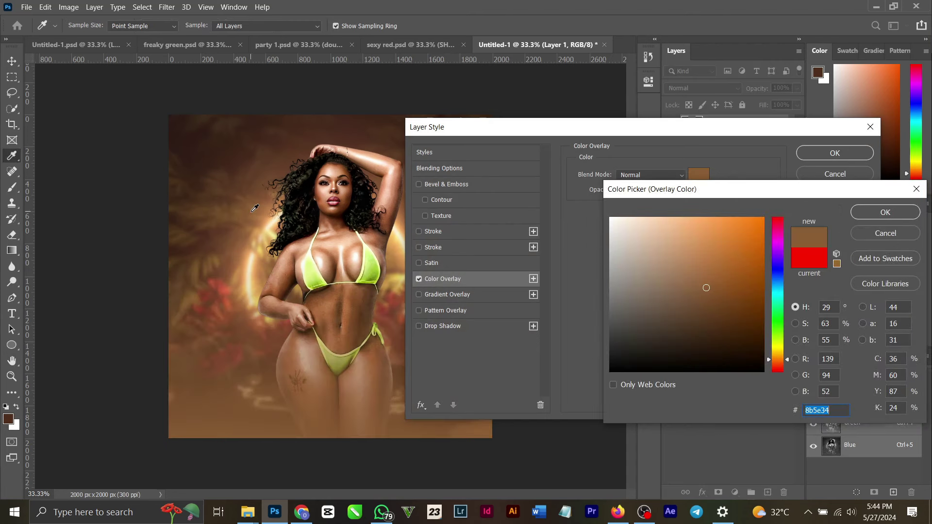
pyautogui.click(259, 166)
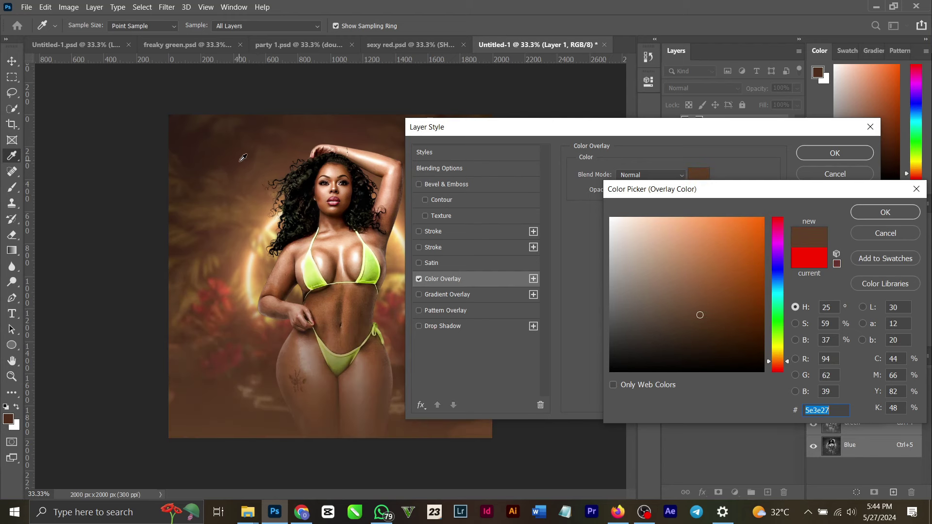
# Try dark grey and near-black overlay colours, then cancel the Color Overlay entirely.
pyautogui.click(569, 338)
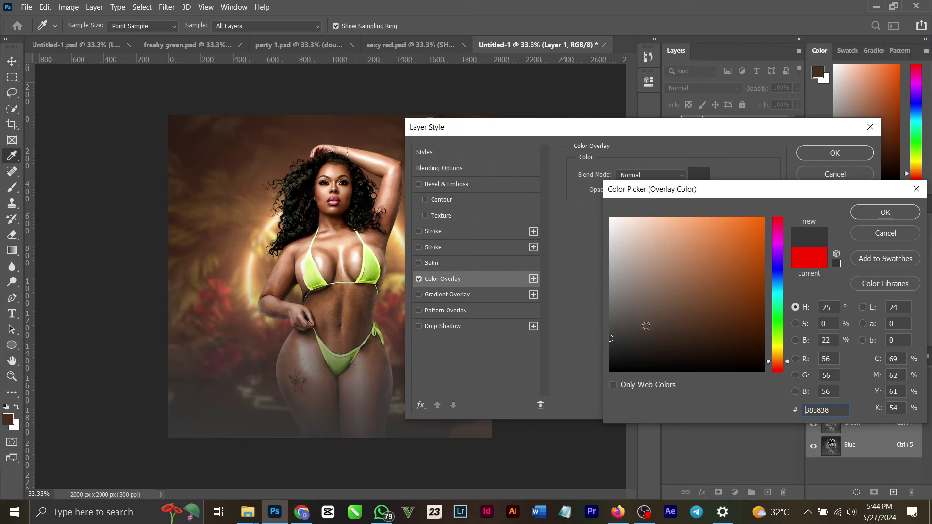
pyautogui.click(620, 358)
pyautogui.moveTo(619, 359); pyautogui.dragTo(592, 360)
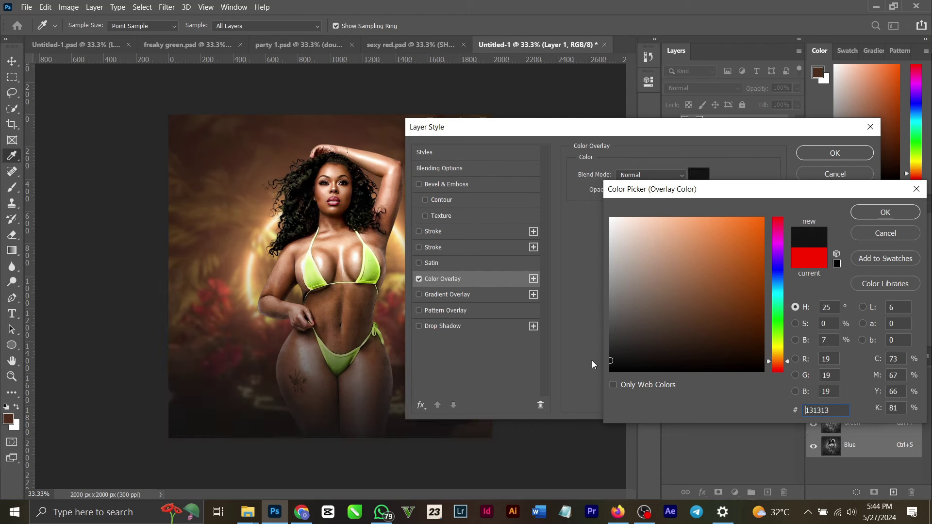
pyautogui.click(885, 235)
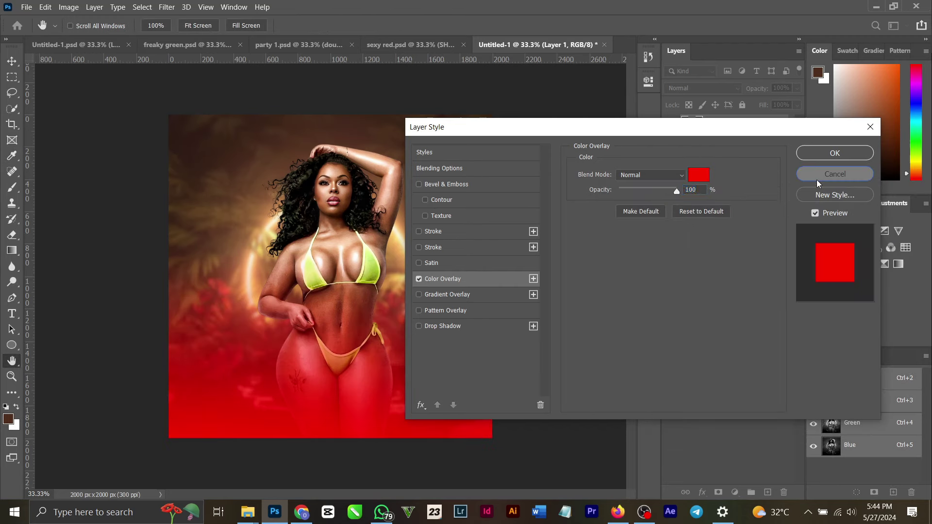
pyautogui.click(818, 180)
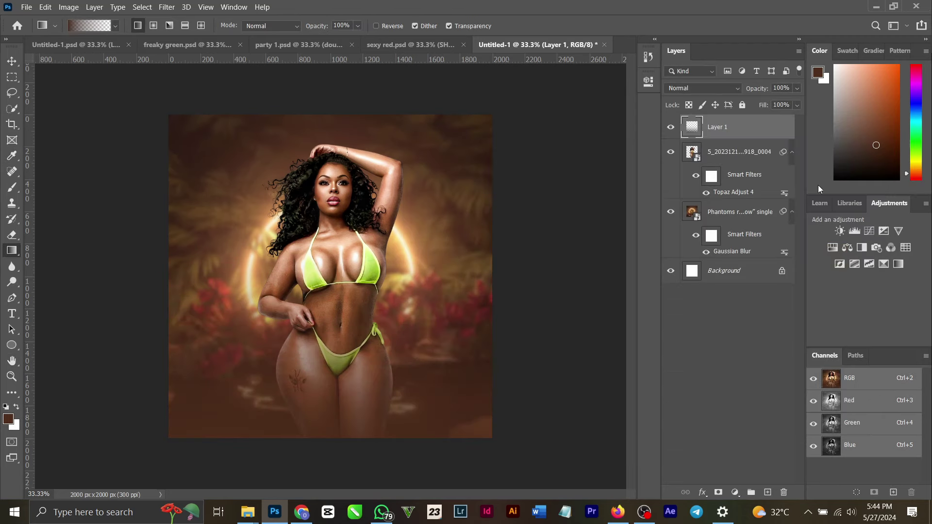
# In the finished flyer, inspect Layer 1's dark purple Color Overlay and keep it.
pyautogui.click(96, 50)
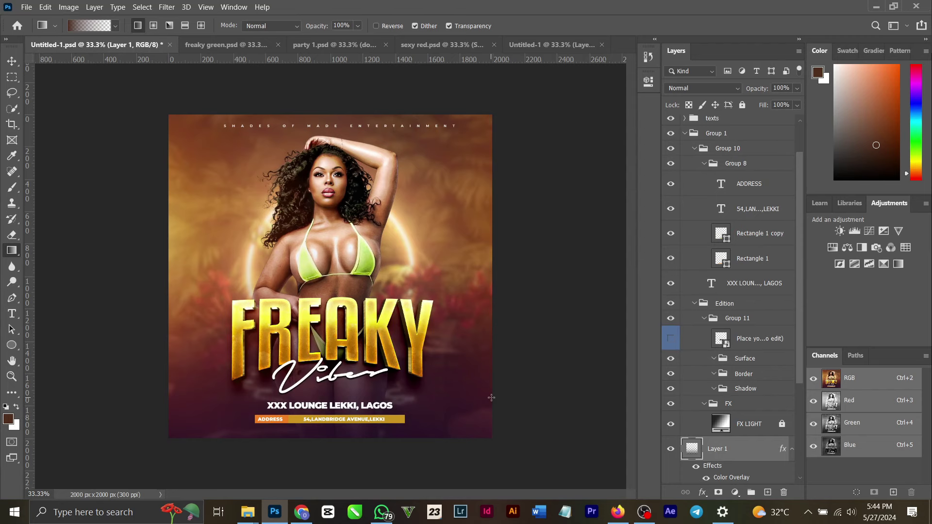
pyautogui.press('v')
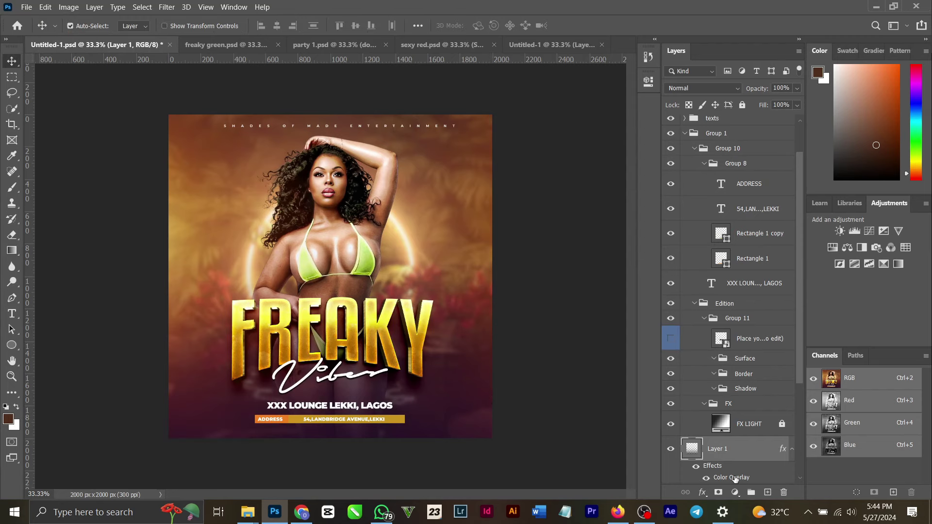
pyautogui.doubleClick(735, 479)
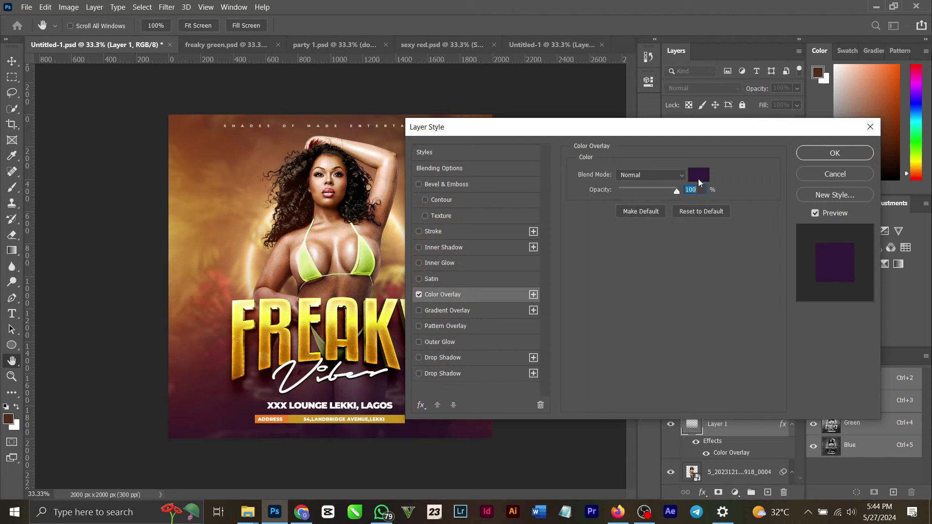
pyautogui.click(698, 176)
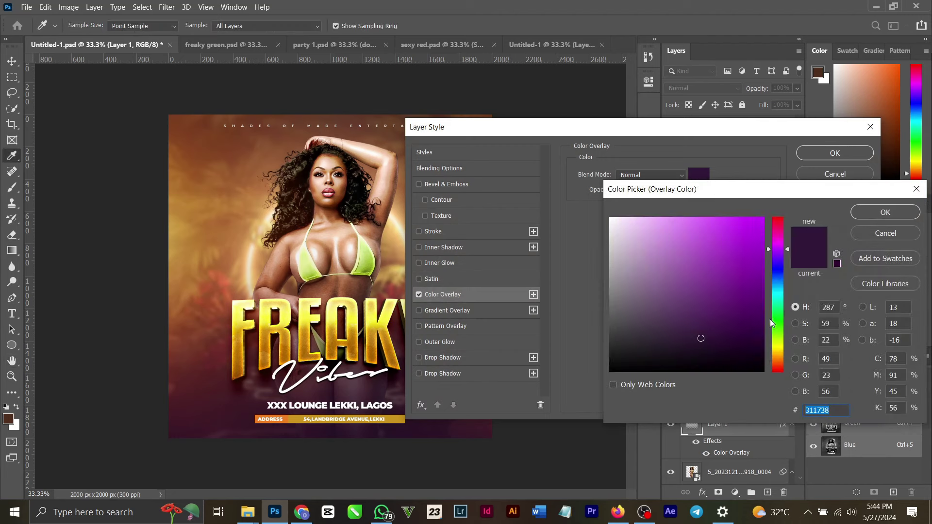
pyautogui.click(871, 211)
pyautogui.click(821, 152)
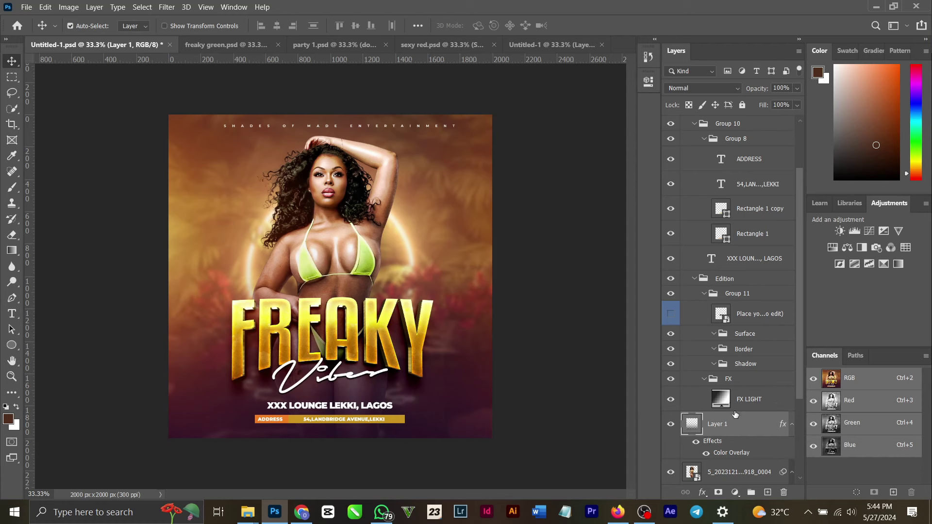
# Compare the FX LIGHT layer off and on and review its 90° linear gradient settings.
pyautogui.click(748, 404)
pyautogui.click(671, 400)
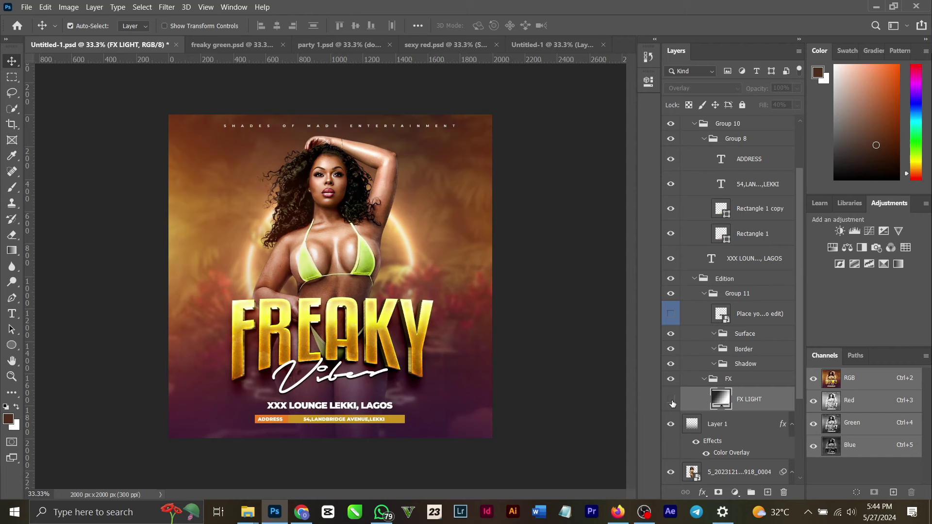
pyautogui.click(672, 403)
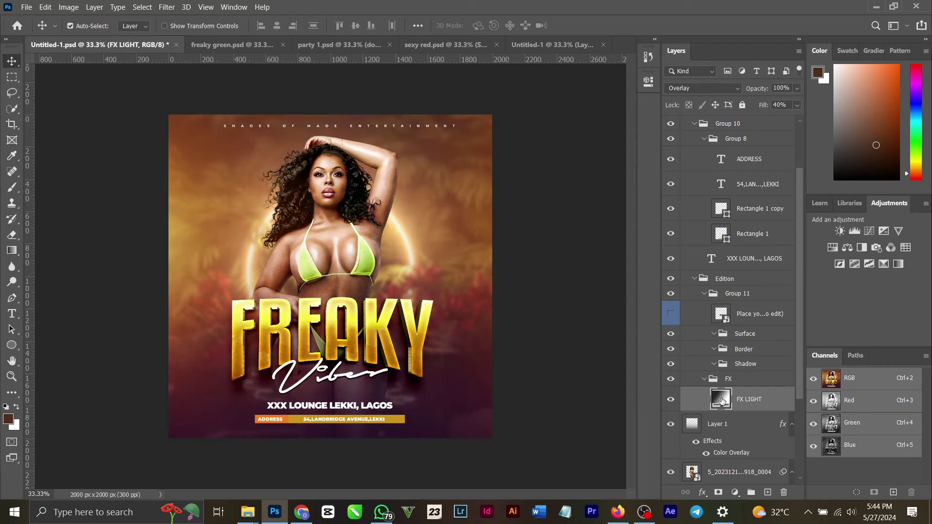
pyautogui.doubleClick(722, 401)
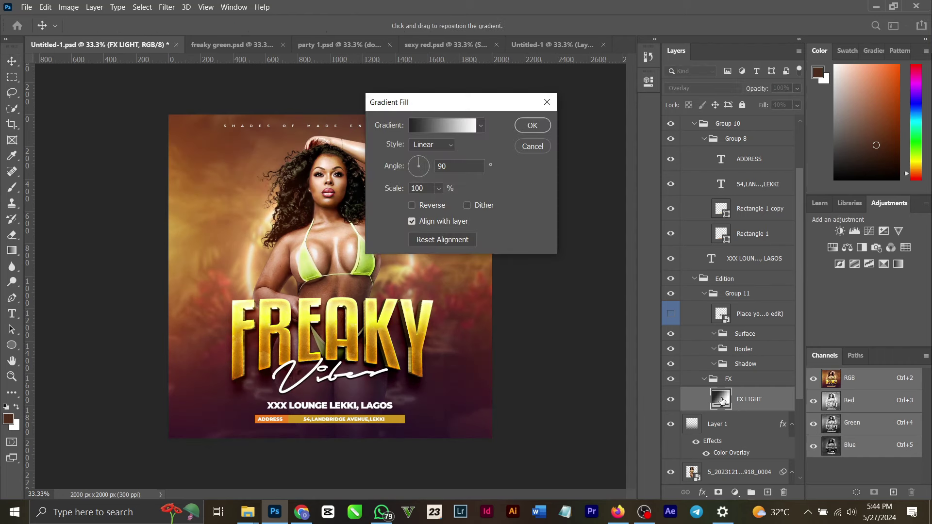
pyautogui.click(534, 127)
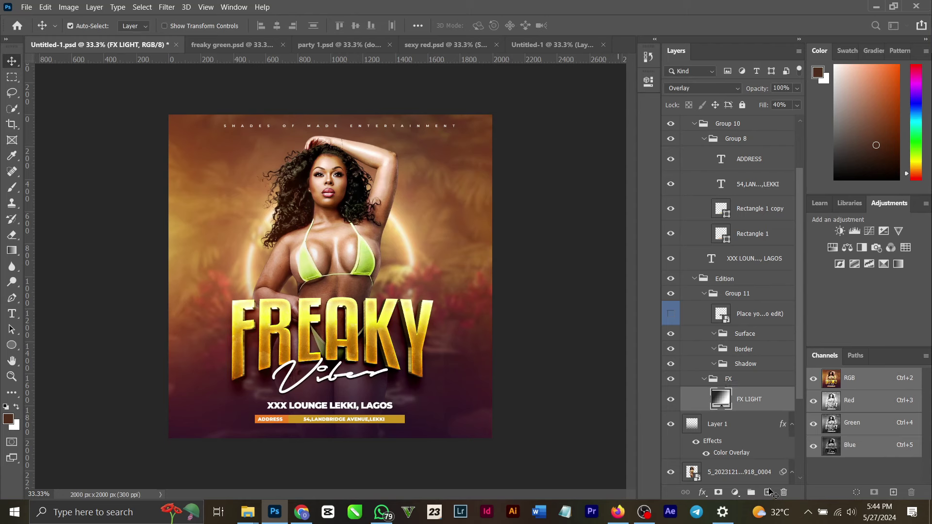
# Add a new layer above FX LIGHT and try a Solid Color fill, then cancel it.
pyautogui.click(769, 492)
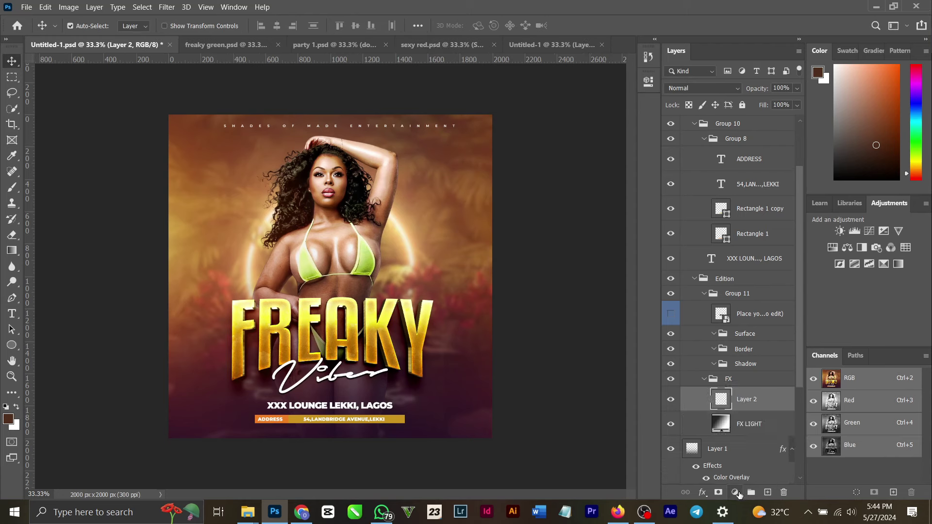
pyautogui.click(736, 493)
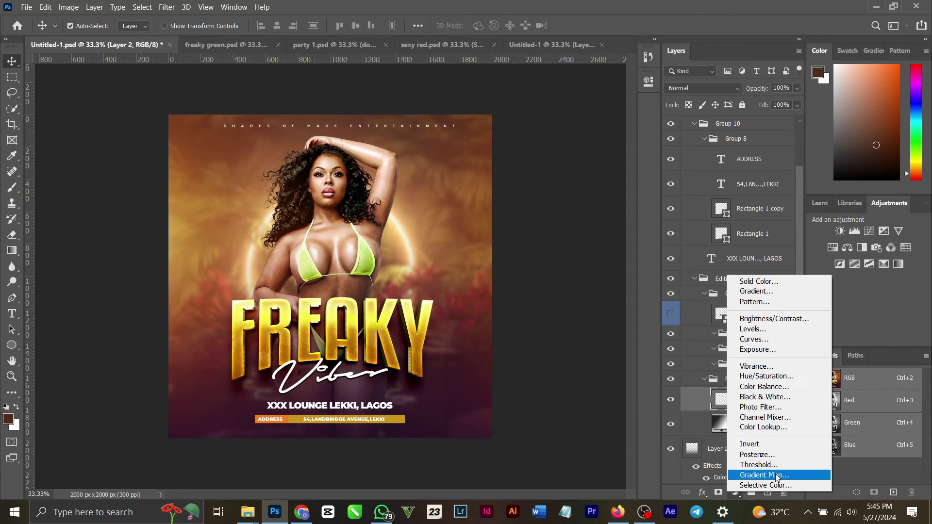
pyautogui.click(768, 282)
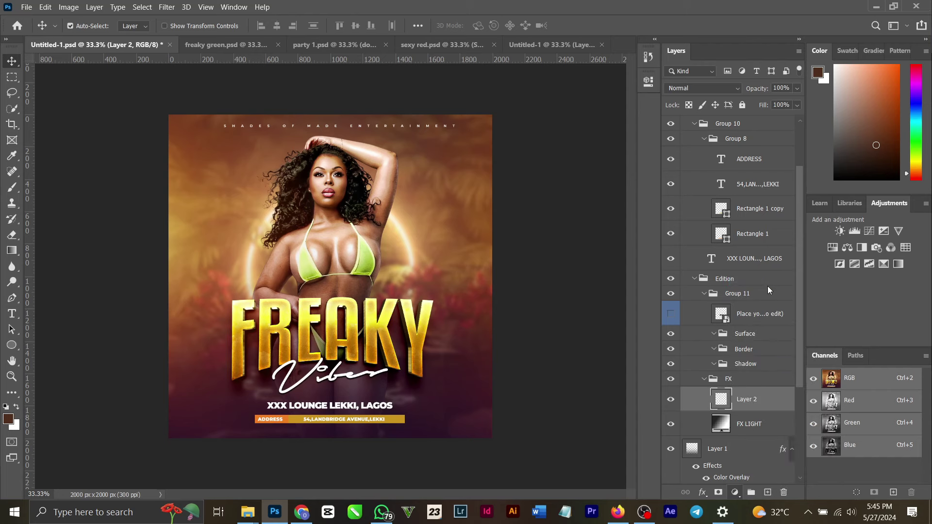
pyautogui.write('4e1c1c')
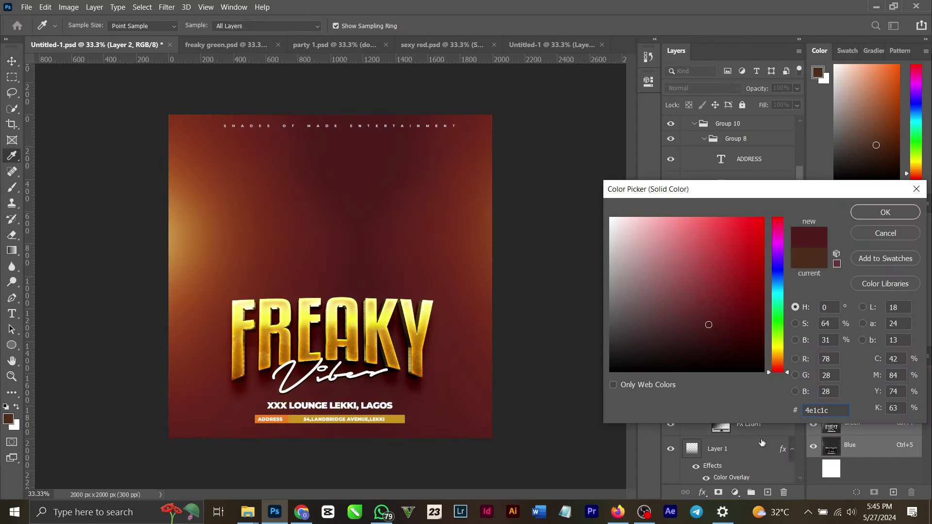
pyautogui.click(886, 233)
# Add a Gradient Fill layer using the Basics Black, White preset.
pyautogui.click(735, 493)
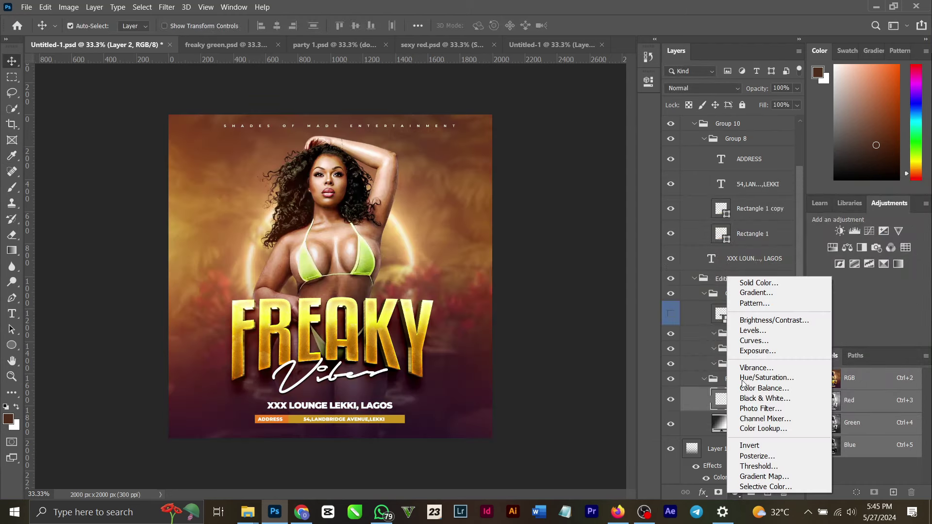
pyautogui.click(746, 298)
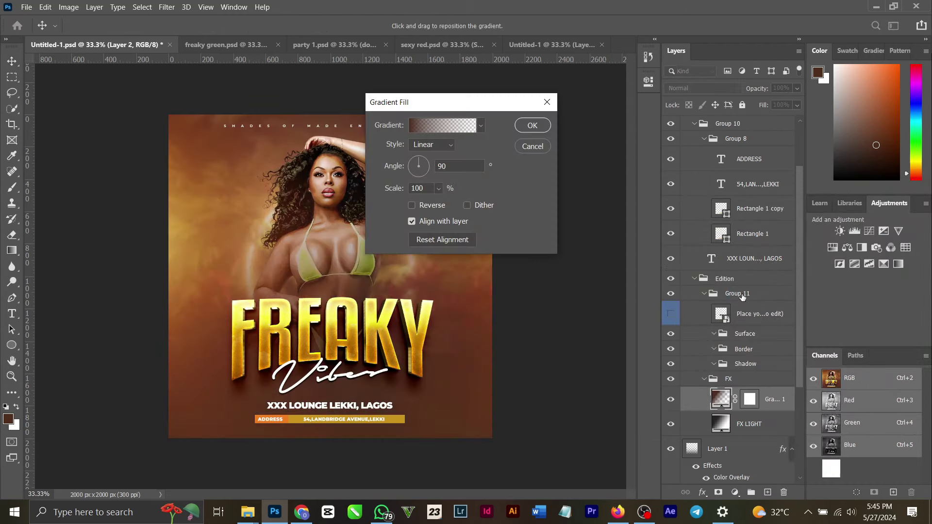
pyautogui.click(424, 129)
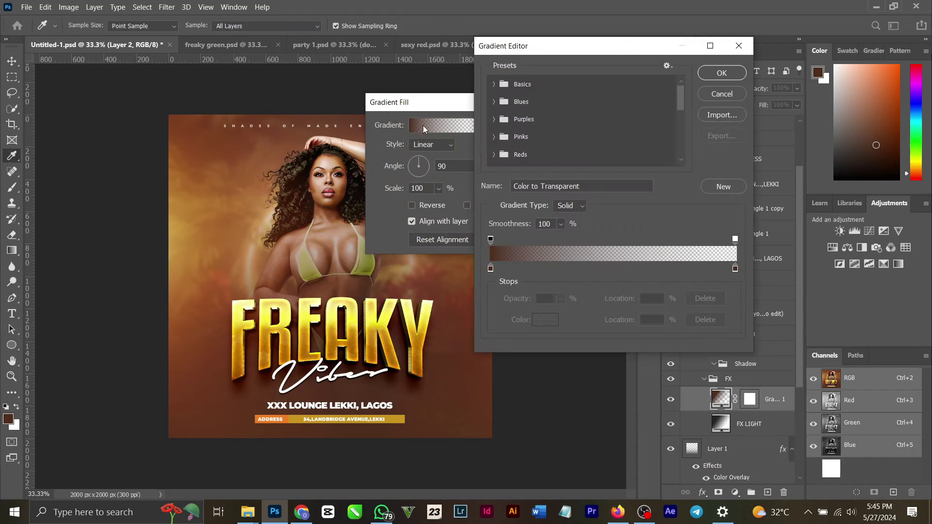
pyautogui.click(494, 85)
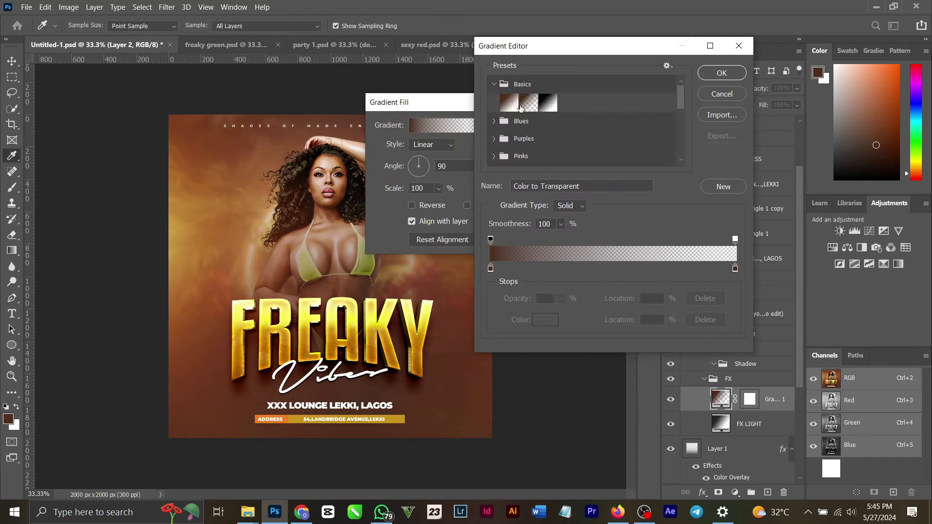
pyautogui.click(547, 102)
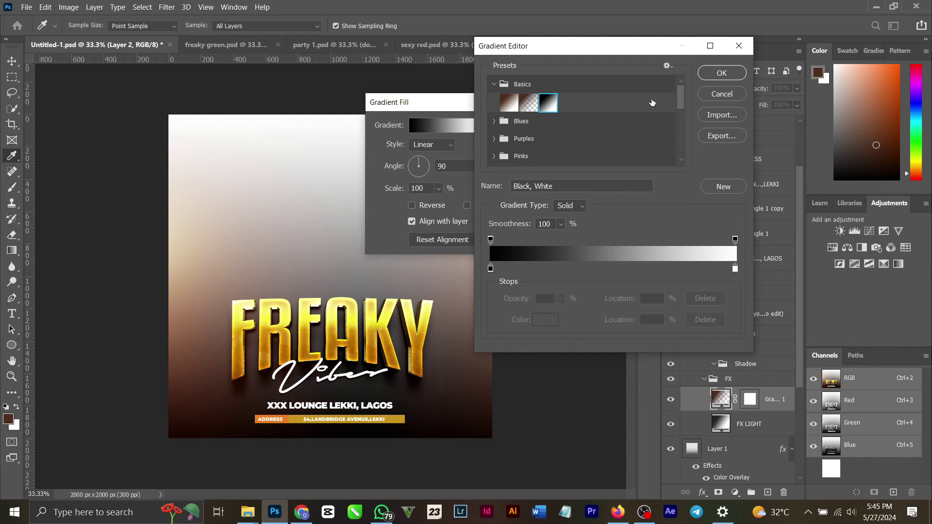
pyautogui.click(721, 74)
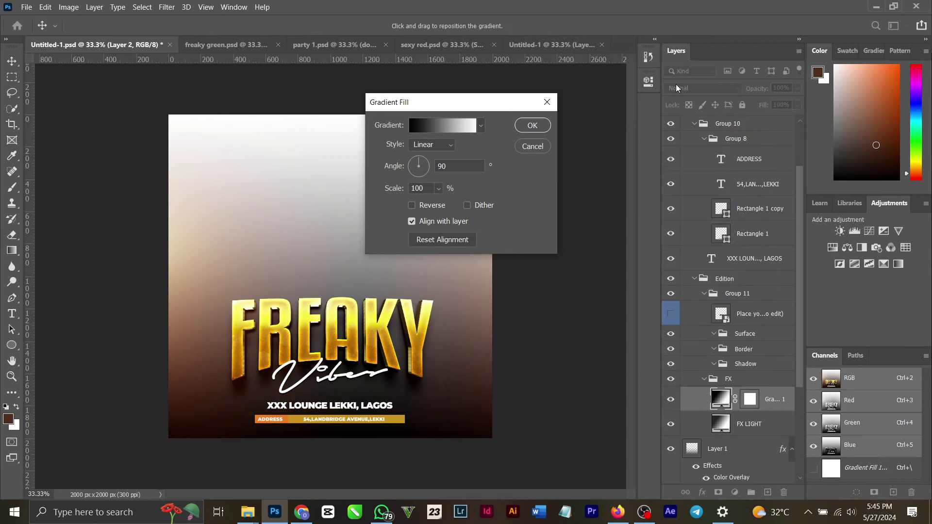
pyautogui.click(421, 127)
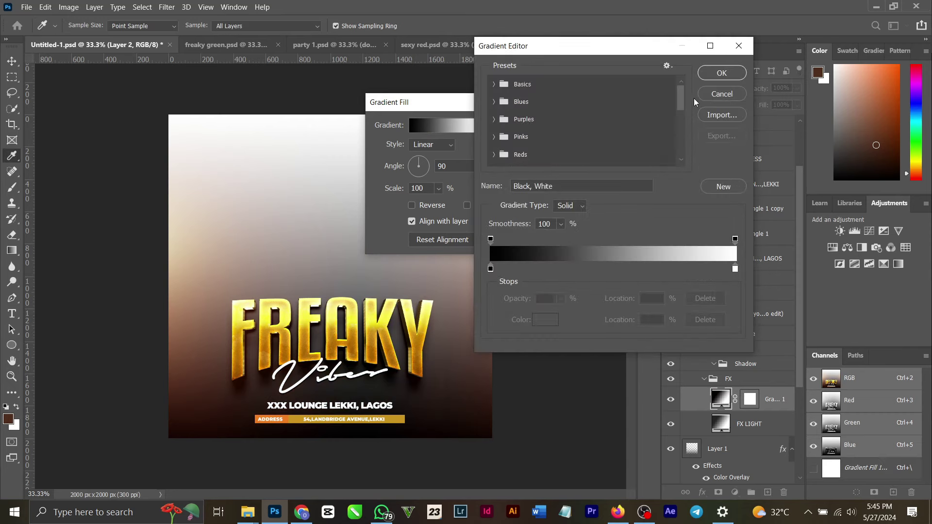
pyautogui.click(721, 74)
pyautogui.click(542, 127)
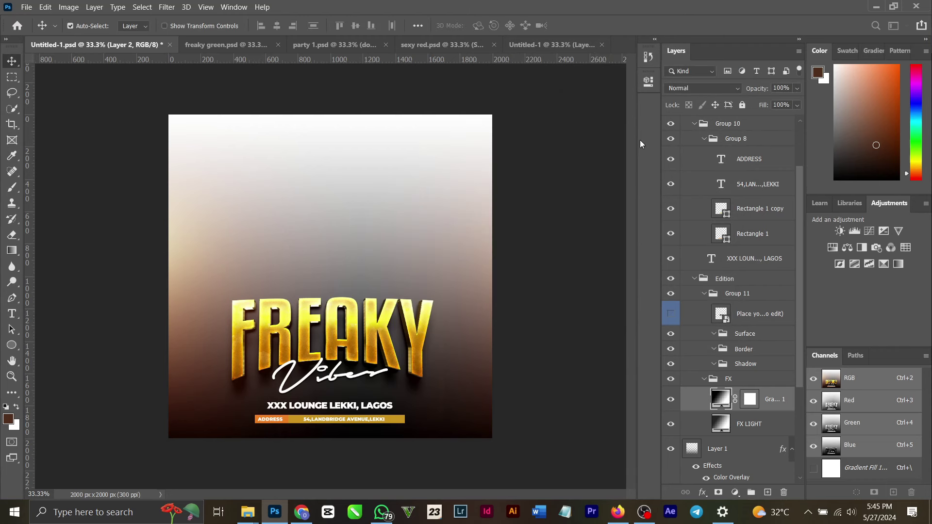
# Hide FX LIGHT and set Gradient Fill 1 to Overlay at 67% opacity.
pyautogui.click(757, 424)
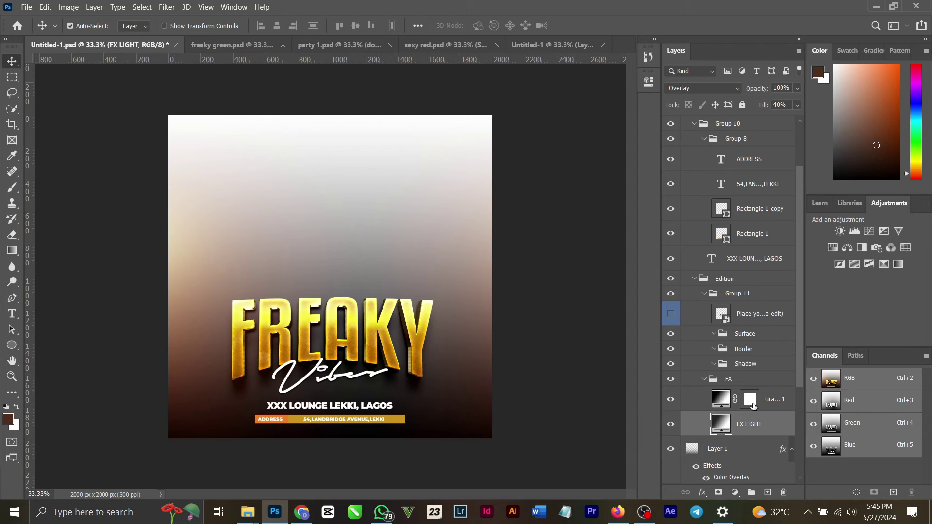
pyautogui.click(766, 401)
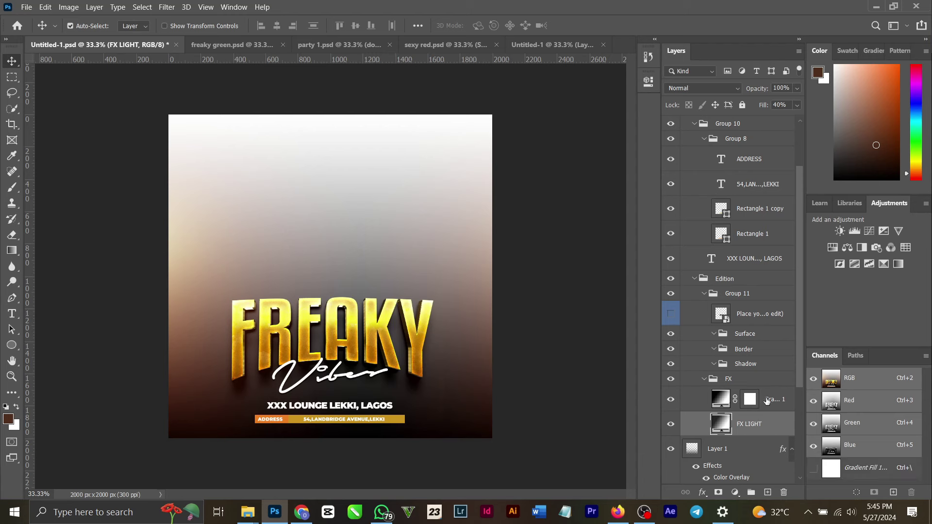
pyautogui.click(671, 425)
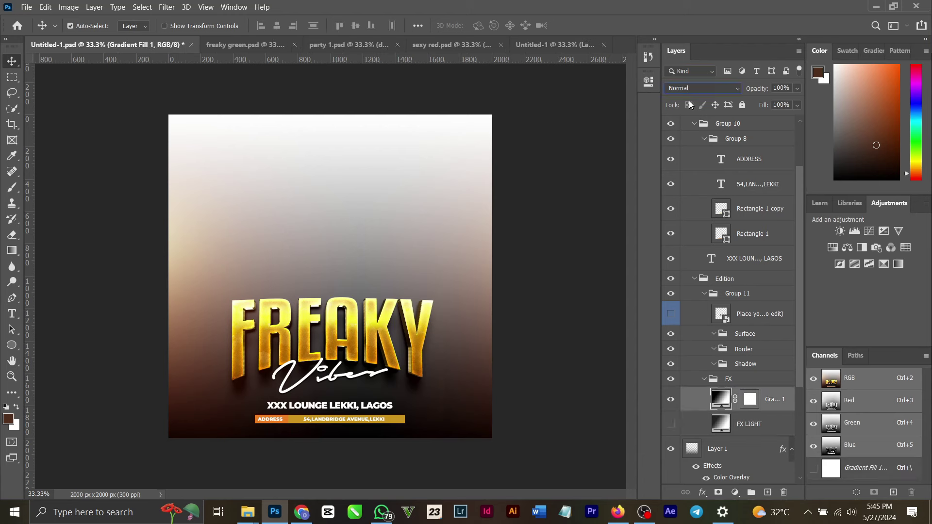
pyautogui.click(692, 89)
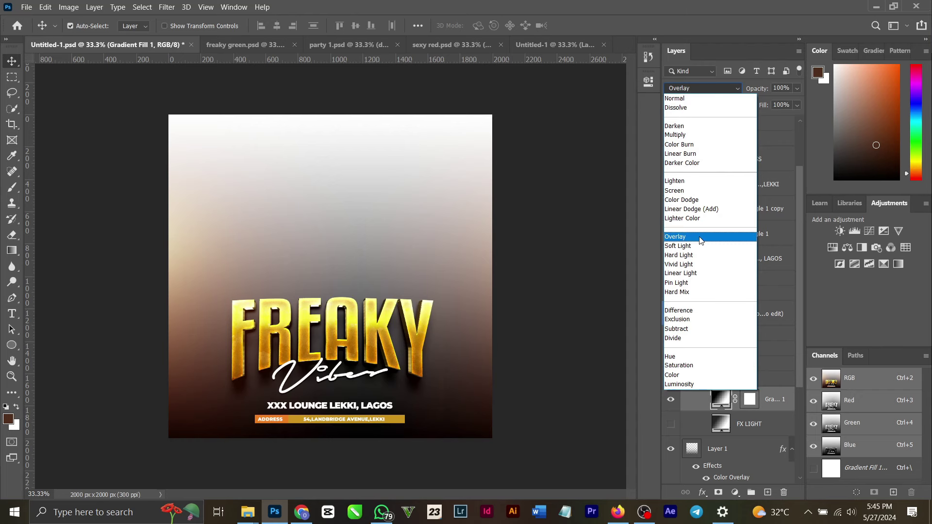
pyautogui.click(701, 240)
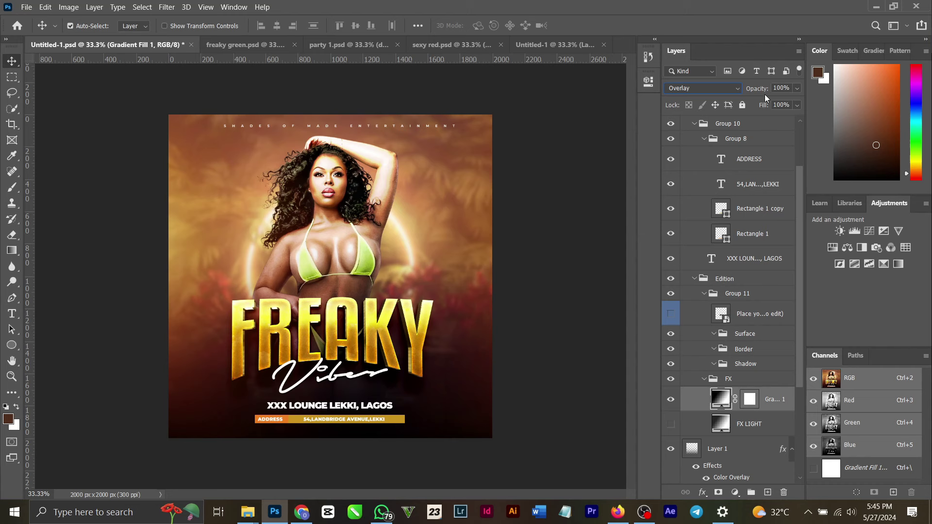
pyautogui.moveTo(764, 90); pyautogui.dragTo(744, 92)
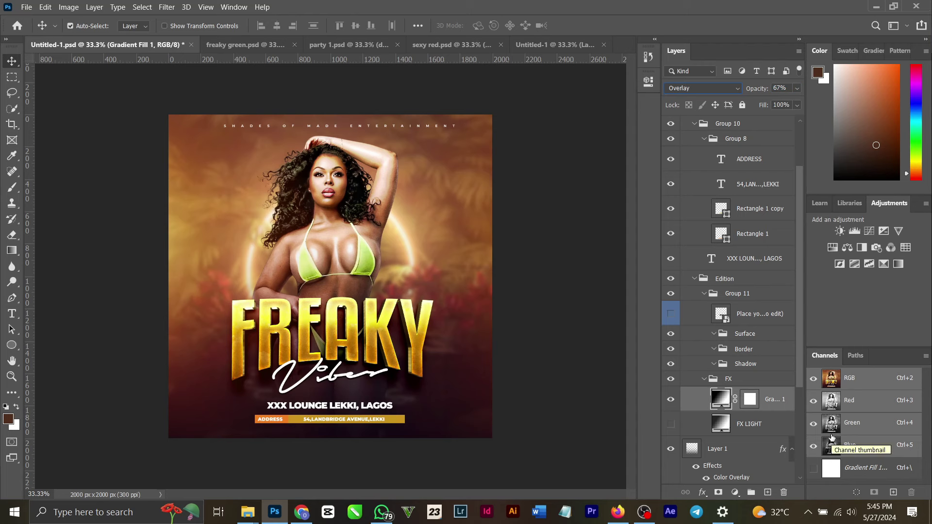
# Delete Gradient Fill 1, turn FX LIGHT back on, and hide the venue address text layer.
pyautogui.click(586, 298)
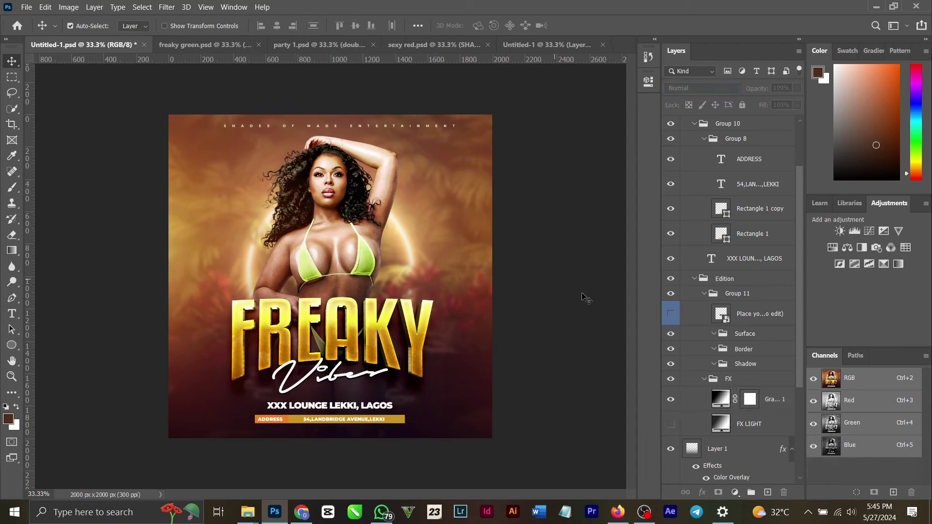
pyautogui.click(783, 401)
pyautogui.press('Delete')
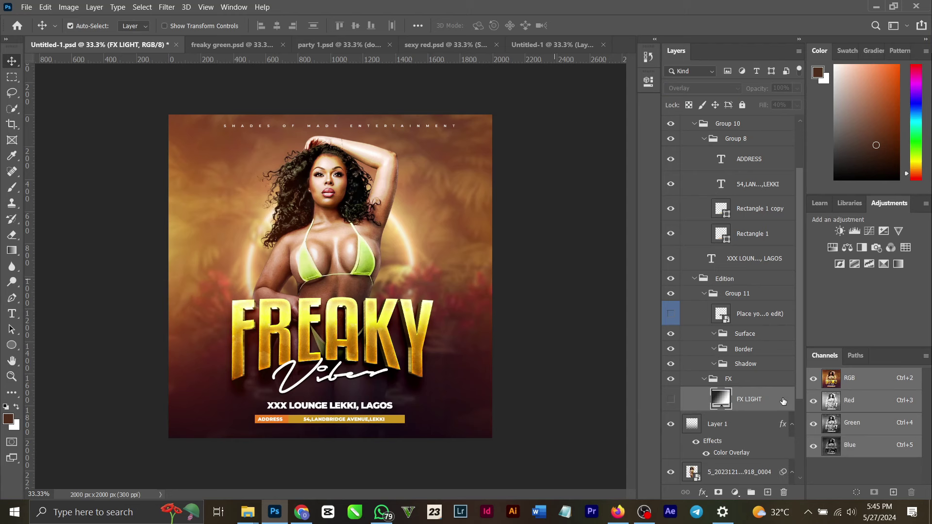
pyautogui.click(670, 400)
pyautogui.click(670, 399)
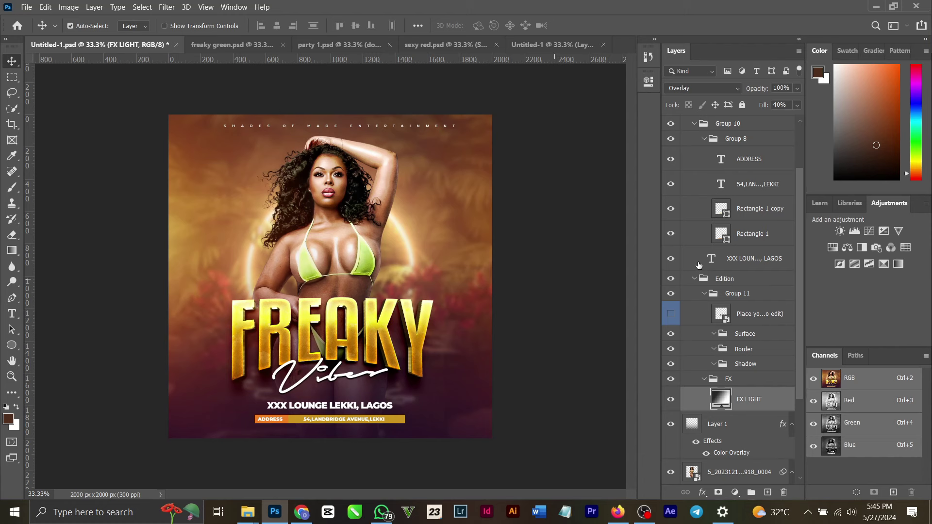
pyautogui.click(671, 260)
# Show the XXX LOUNGE LEKKI, LAGOS text again and hide Group 3's warm glow layers.
pyautogui.click(671, 260)
pyautogui.scroll(2, 678, 260)
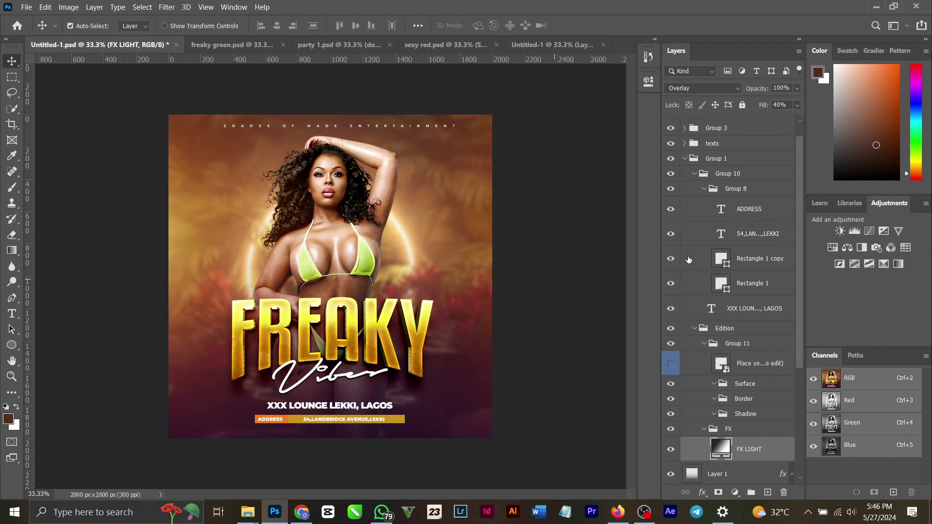
pyautogui.click(392, 326)
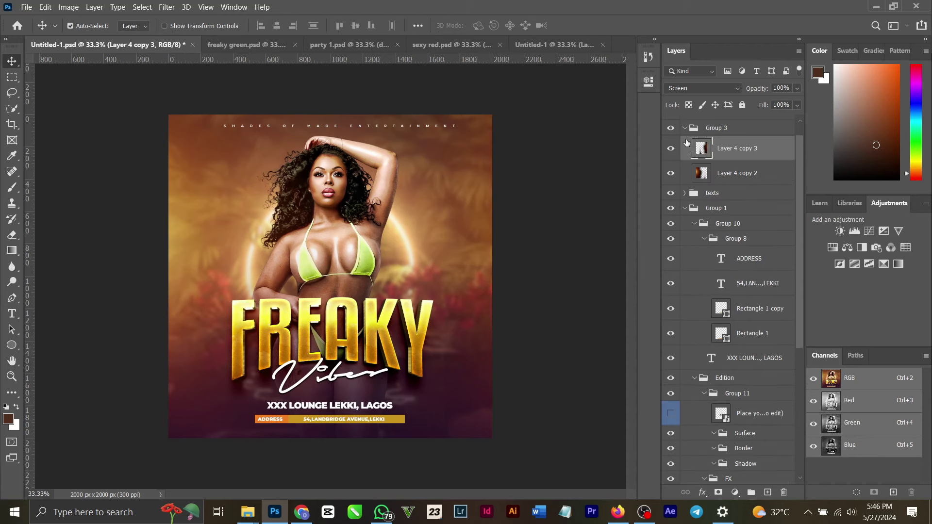
pyautogui.click(671, 128)
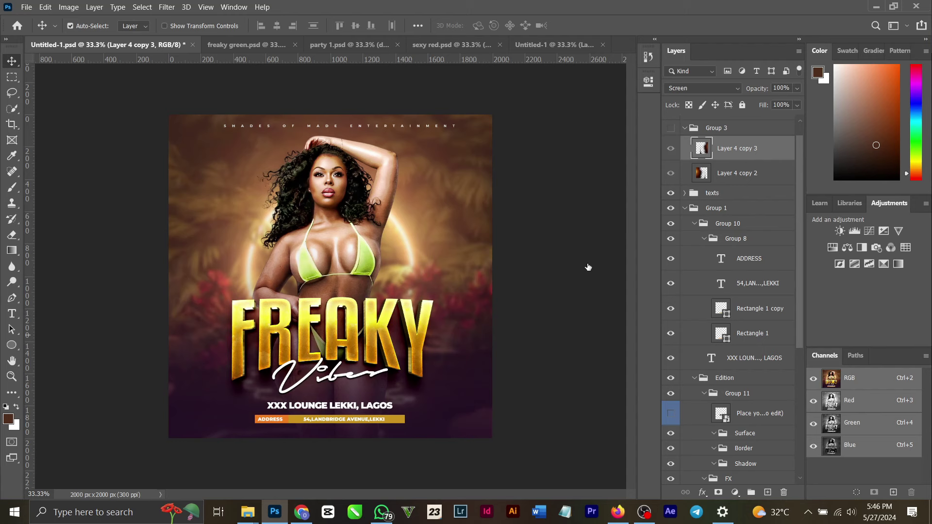
# Select the FREAKY title's Surface smart object layer.
pyautogui.click(413, 330)
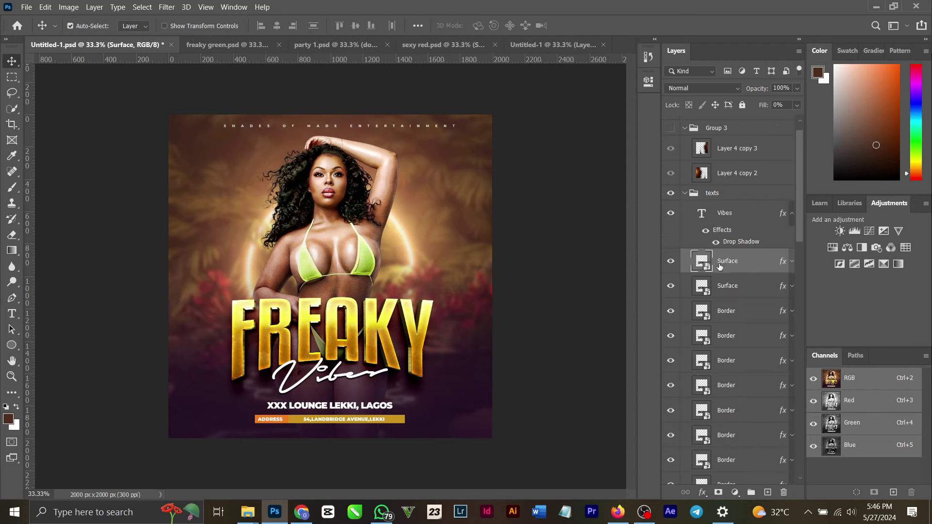
pyautogui.scroll(-5, 718, 266)
pyautogui.scroll(5, 718, 267)
# In the Surface smart object, confirm the FREAKY text's Arc Lower -31% warp unchanged, then close the document.
pyautogui.doubleClick(709, 267)
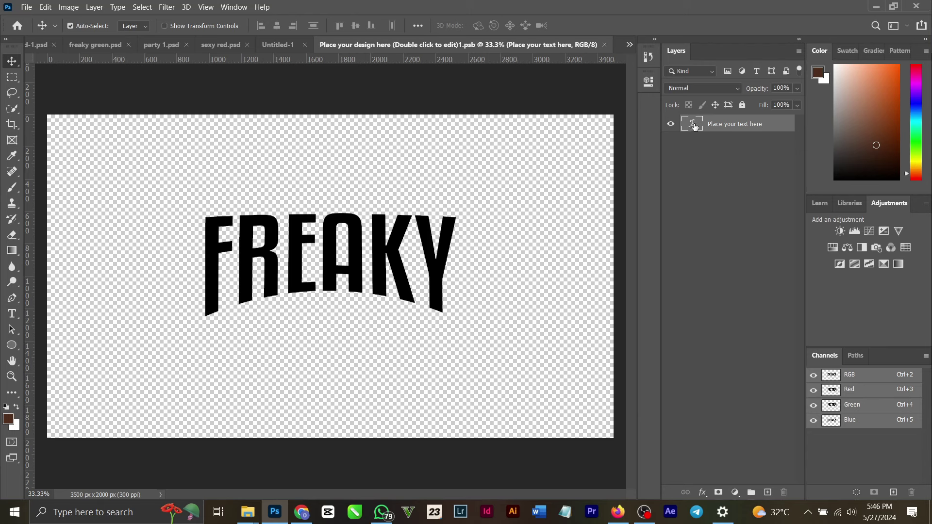
pyautogui.doubleClick(695, 127)
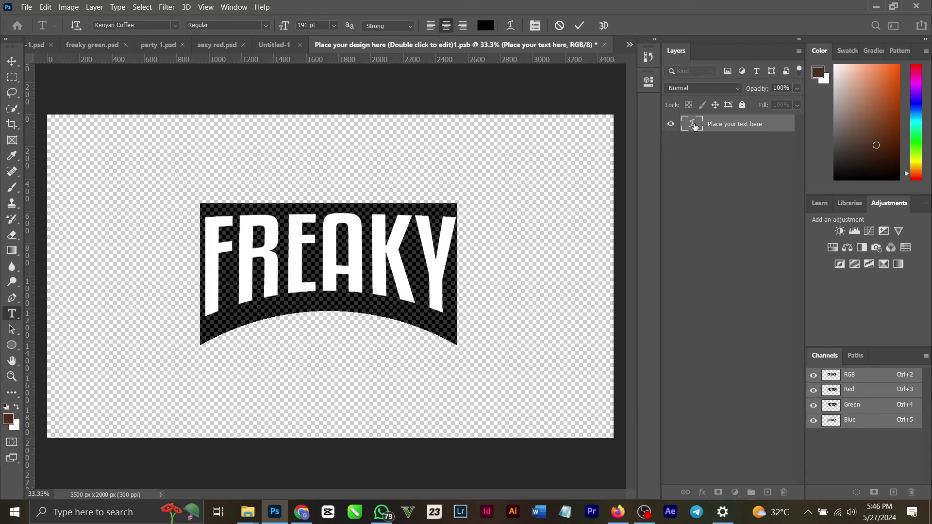
pyautogui.click(514, 27)
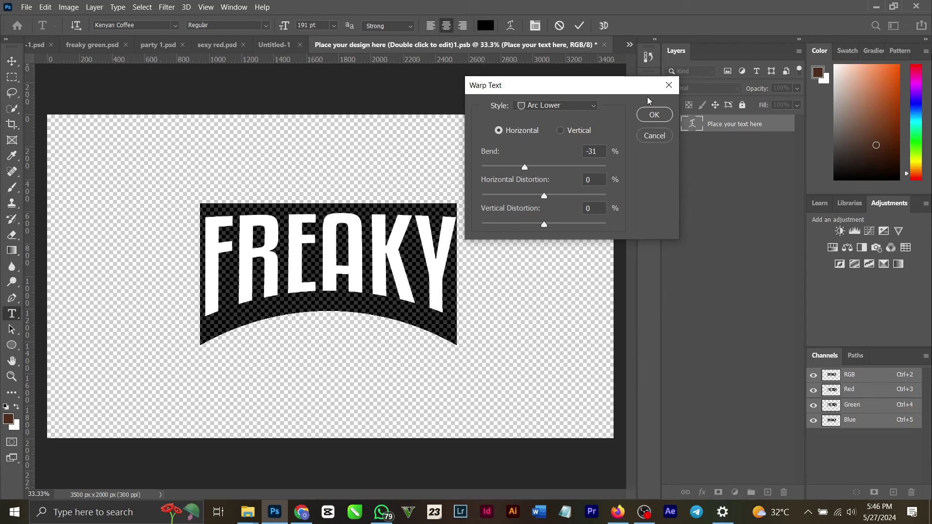
pyautogui.click(652, 116)
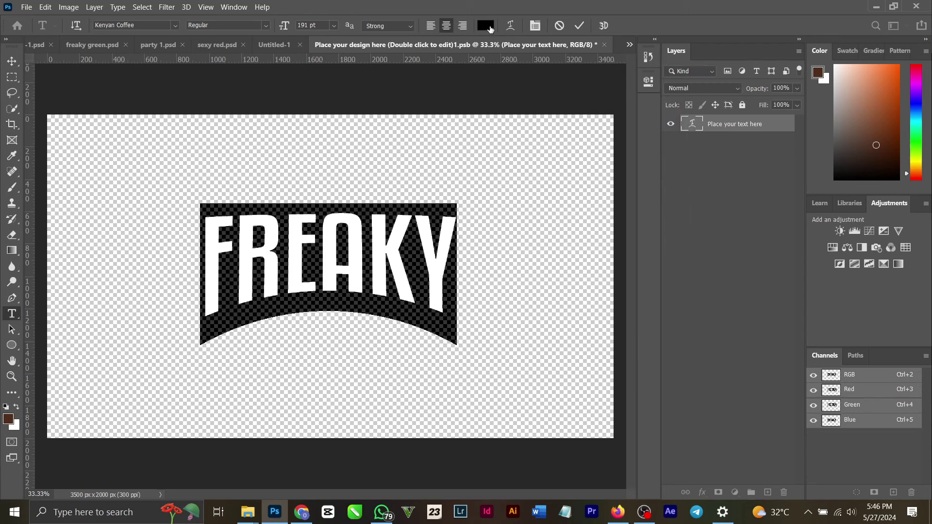
pyautogui.click(606, 48)
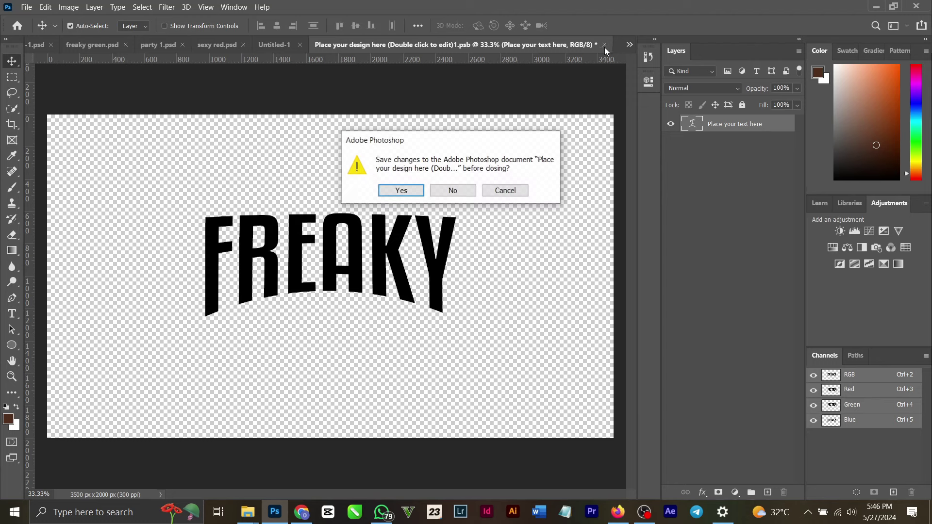
# Save the FREAKY smart object changes and make Group 3's warm glow layers visible again.
pyautogui.click(405, 191)
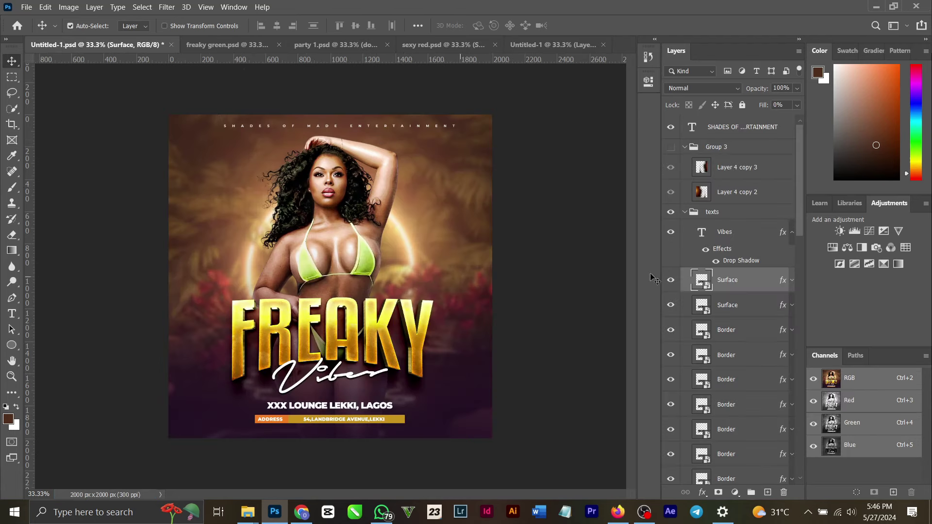
pyautogui.click(671, 148)
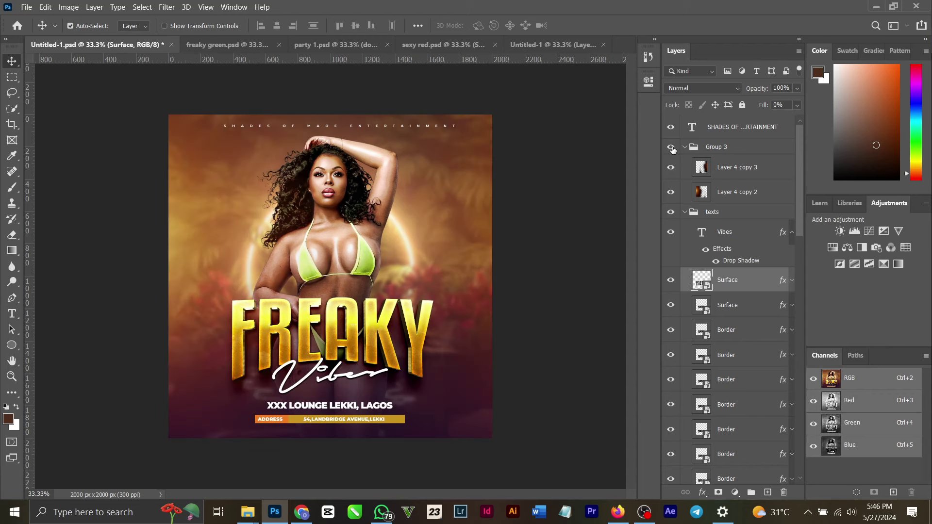